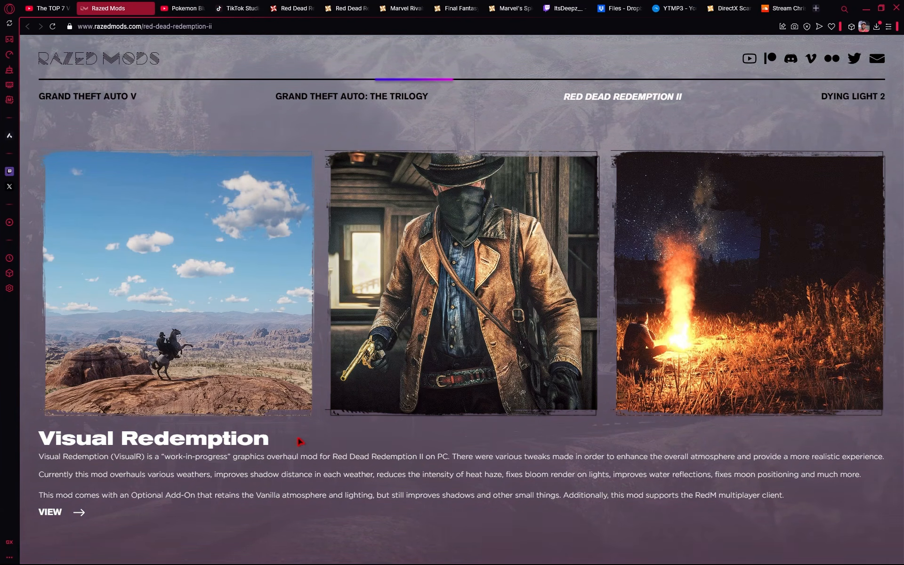
- Open the Visual Redemption mod's page and download the mod
{"action": "left_click", "coordinate": [79, 514]}
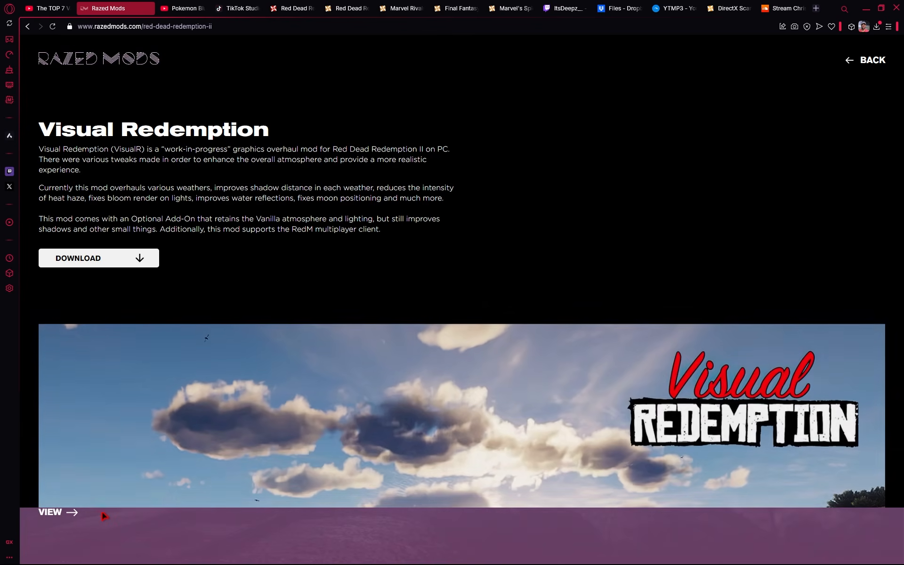
{"action": "left_click", "coordinate": [139, 259]}
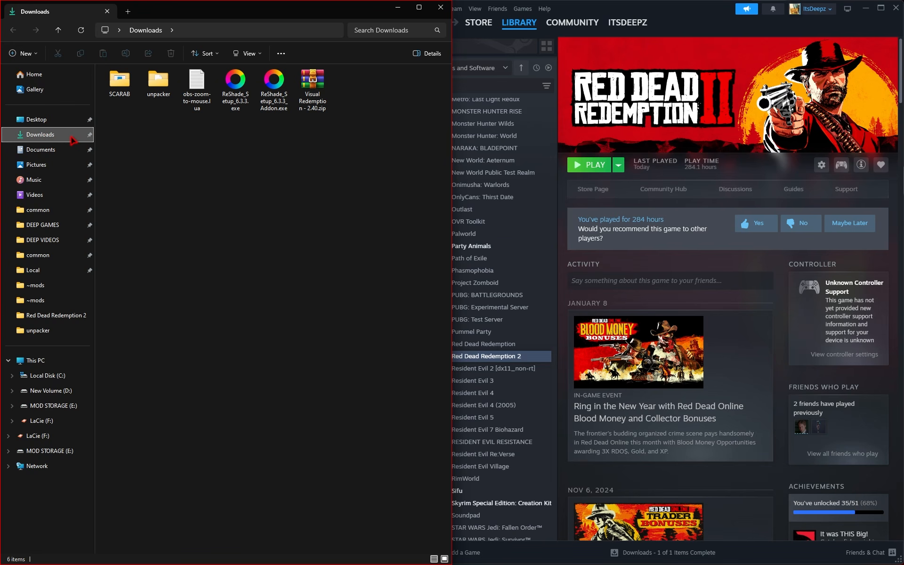
- In the Steam library, browse the local files of Red Dead Redemption 2 and place that folder beside Downloads
{"action": "left_click", "coordinate": [544, 363]}
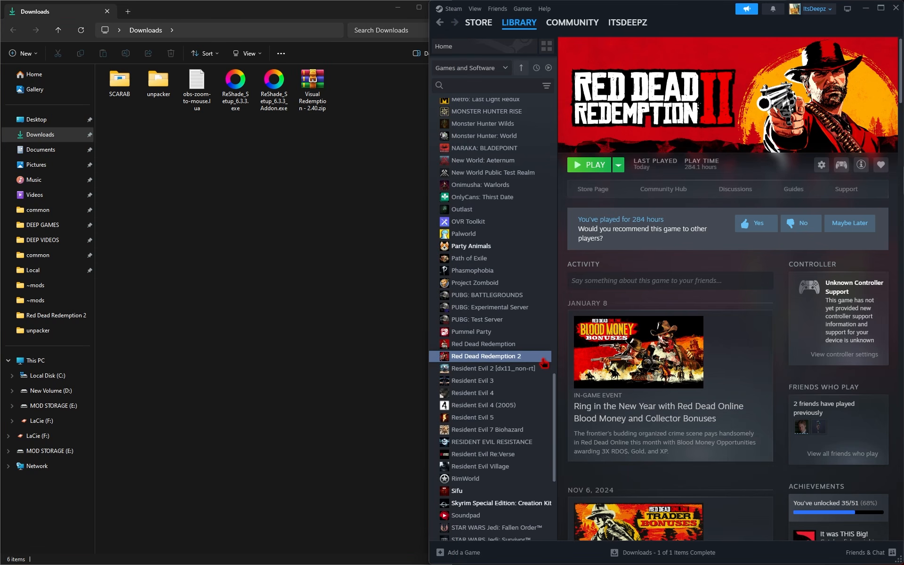
{"action": "right_click", "coordinate": [534, 360]}
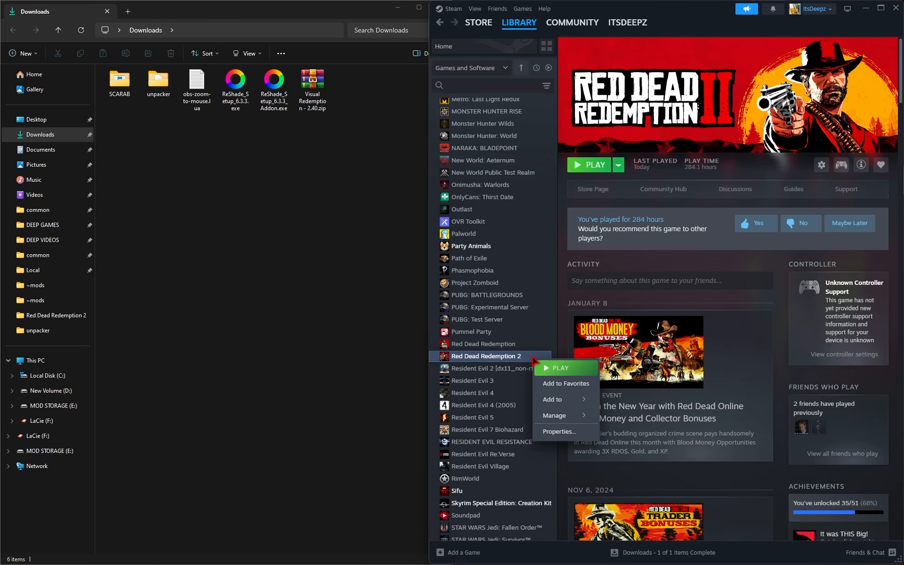
{"action": "mouse_move", "coordinate": [570, 417]}
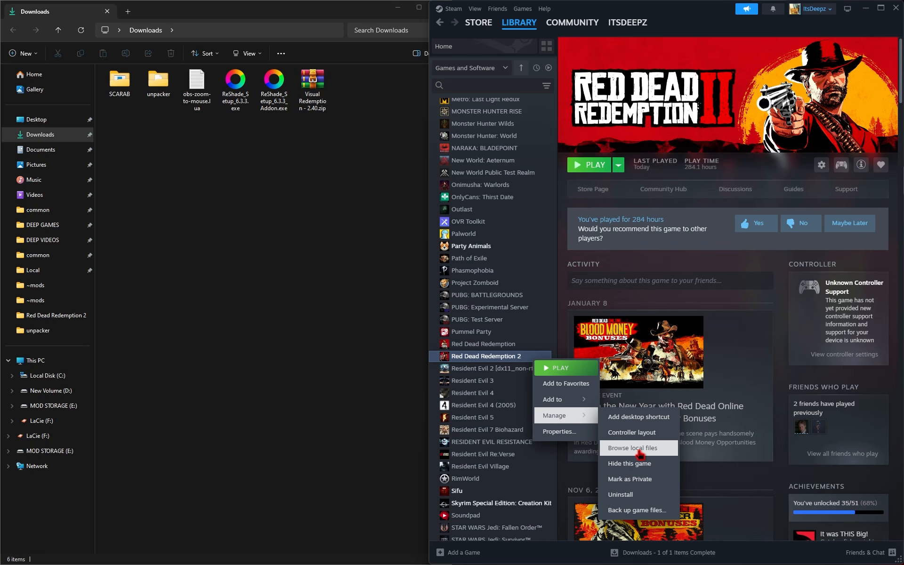
{"action": "left_click", "coordinate": [630, 448]}
{"action": "left_click_drag", "start_coordinate": [365, 69], "coordinate": [388, 24]}
- Open Visual Redemption - 2.40.zip and copy the Visual_Redemption folder from Main Files into the game's lml folder
{"action": "left_click", "coordinate": [316, 83]}
{"action": "double_click", "coordinate": [319, 85]}
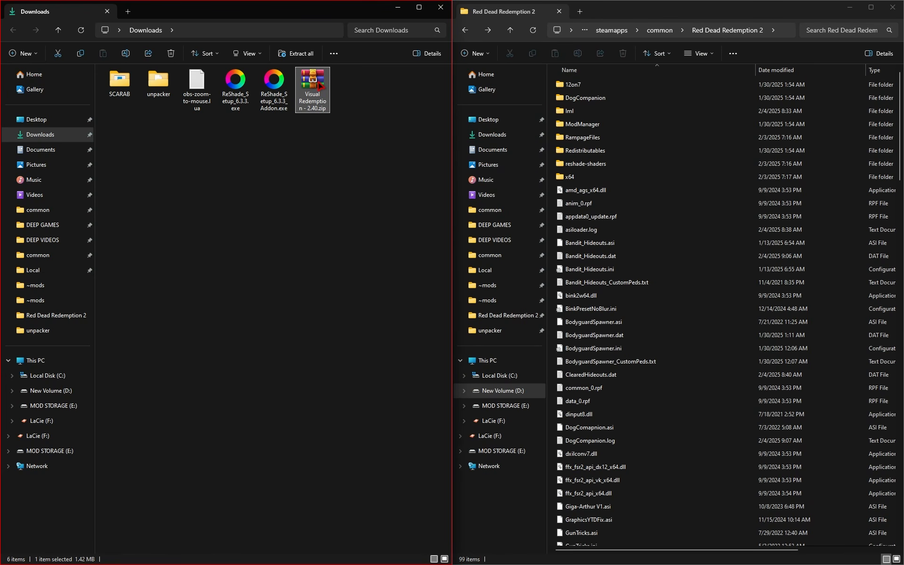
{"action": "left_click_drag", "start_coordinate": [627, 71], "coordinate": [340, 74]}
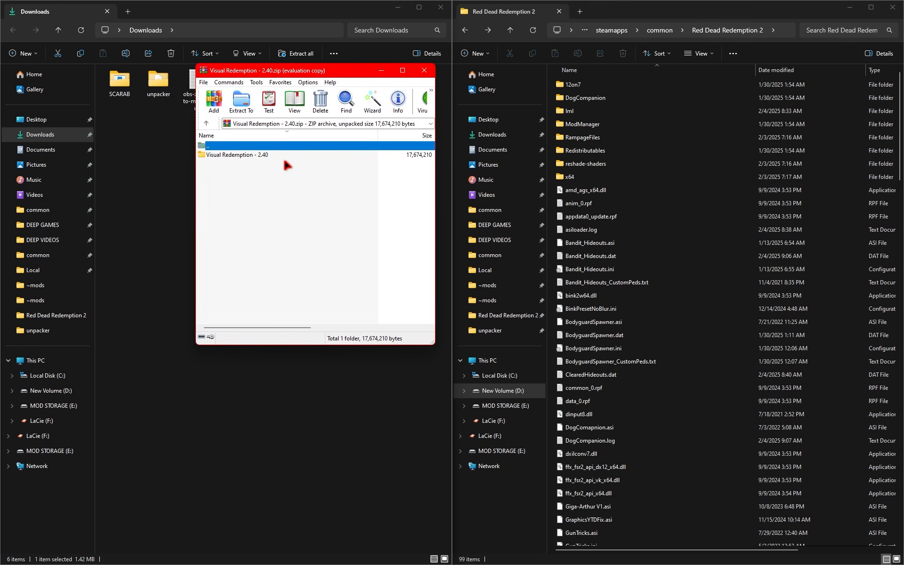
{"action": "double_click", "coordinate": [282, 159]}
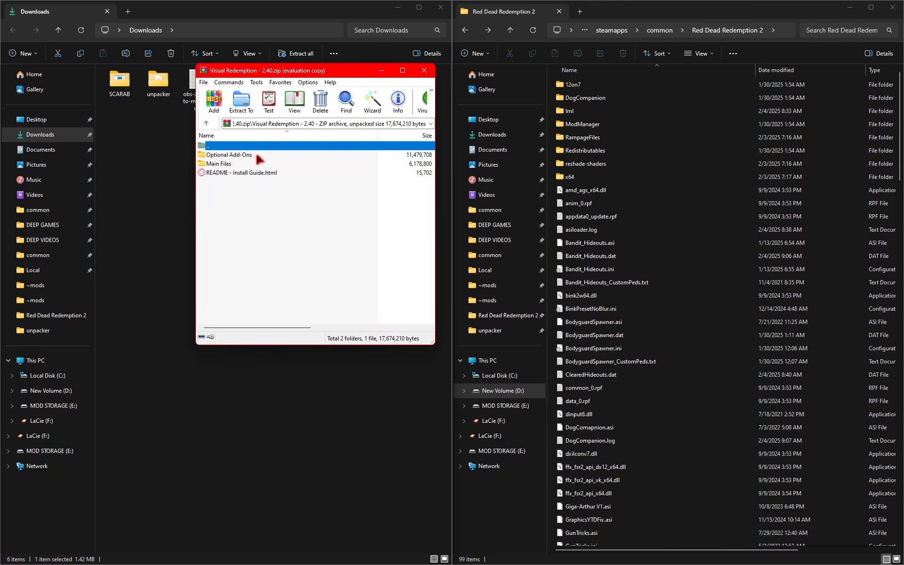
{"action": "double_click", "coordinate": [238, 164]}
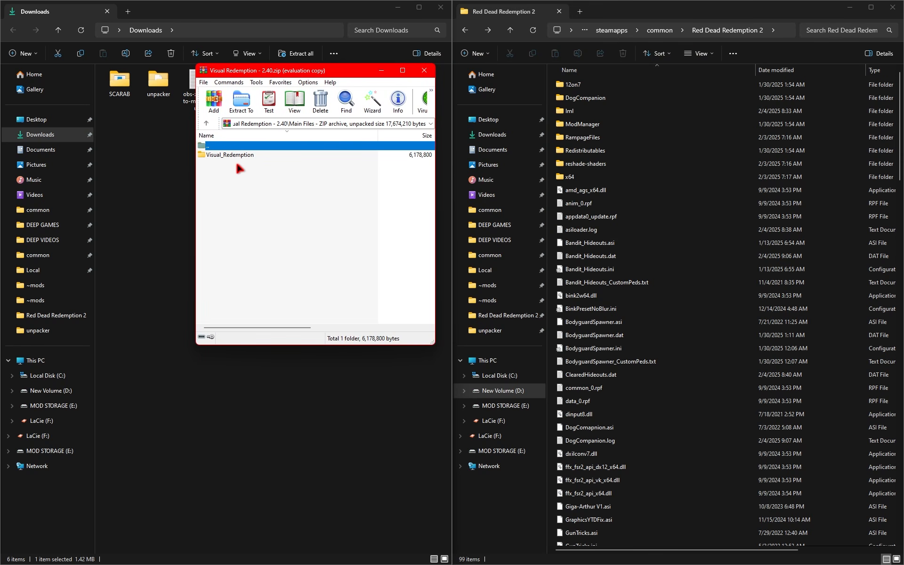
{"action": "left_click", "coordinate": [260, 157]}
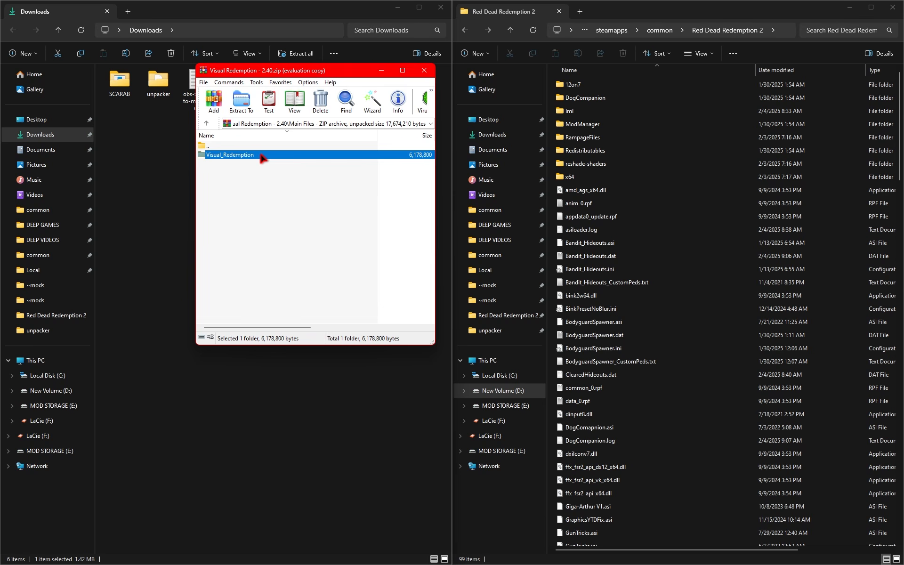
{"action": "left_click_drag", "start_coordinate": [261, 158], "coordinate": [589, 116]}
- Open the game's lml folder and locate the Visual_Redemption folder in it
{"action": "double_click", "coordinate": [607, 113]}
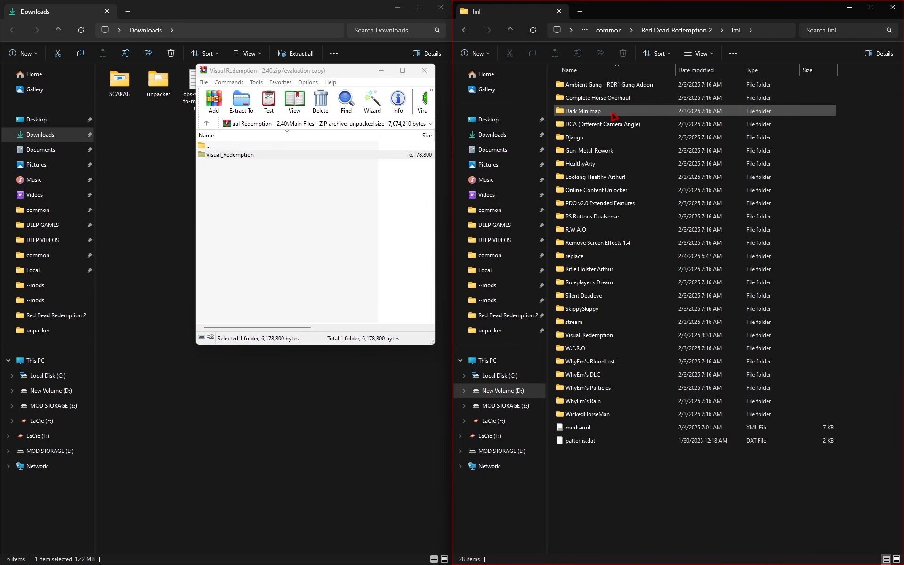
{"action": "left_click", "coordinate": [643, 334]}
{"action": "left_click", "coordinate": [294, 198]}
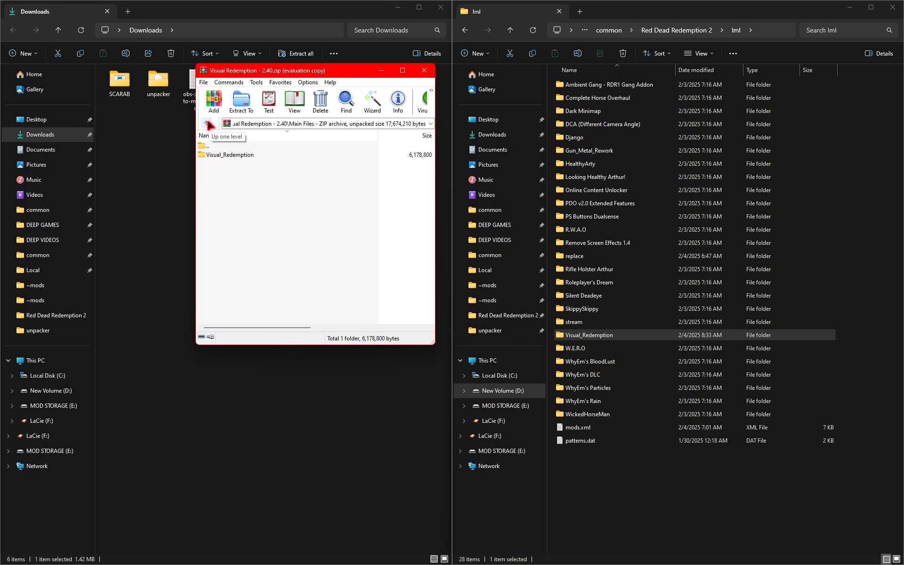
- Copy timecycle_mods_1.xml from the archive's Optional Add-Ons "1. No Vignetting" folder into Visual_Redemption, replacing the existing file
{"action": "left_click", "coordinate": [208, 123]}
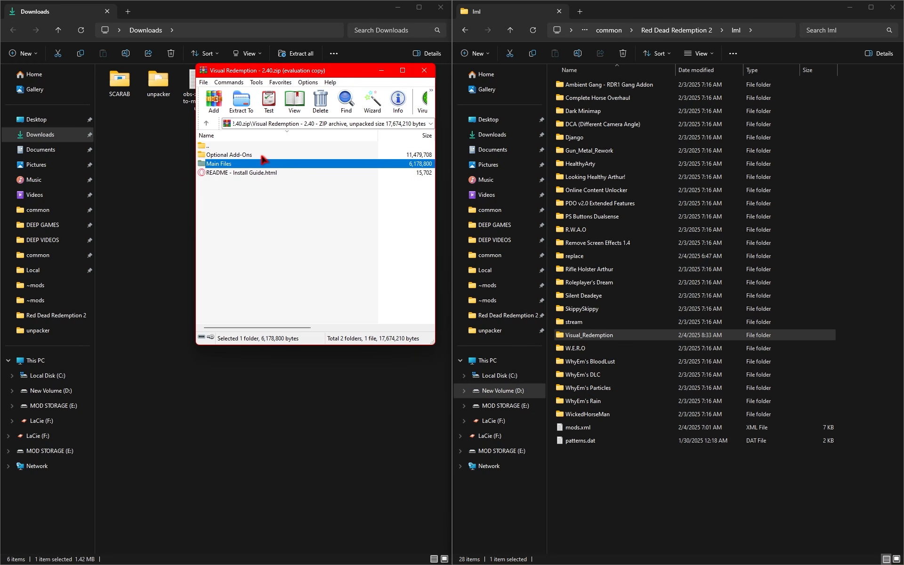
{"action": "double_click", "coordinate": [261, 156]}
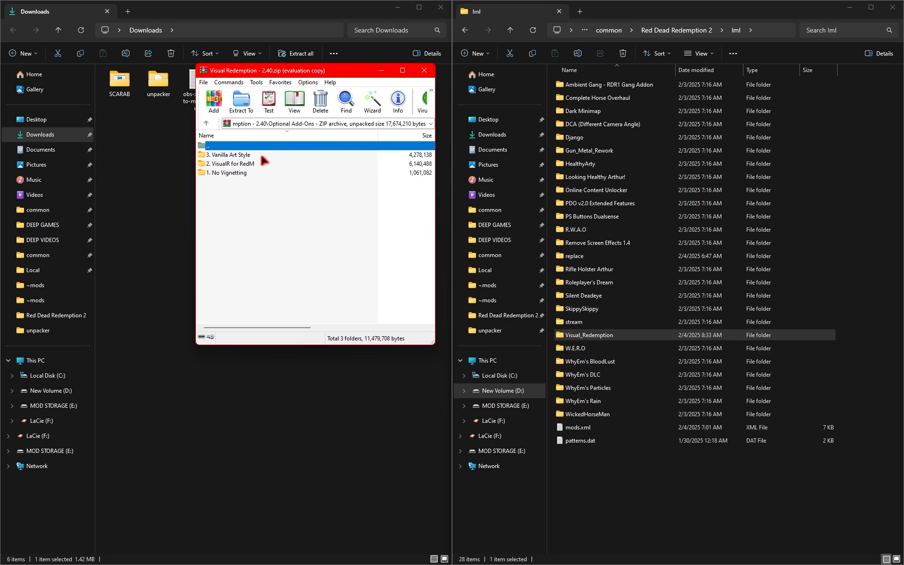
{"action": "left_click", "coordinate": [254, 176]}
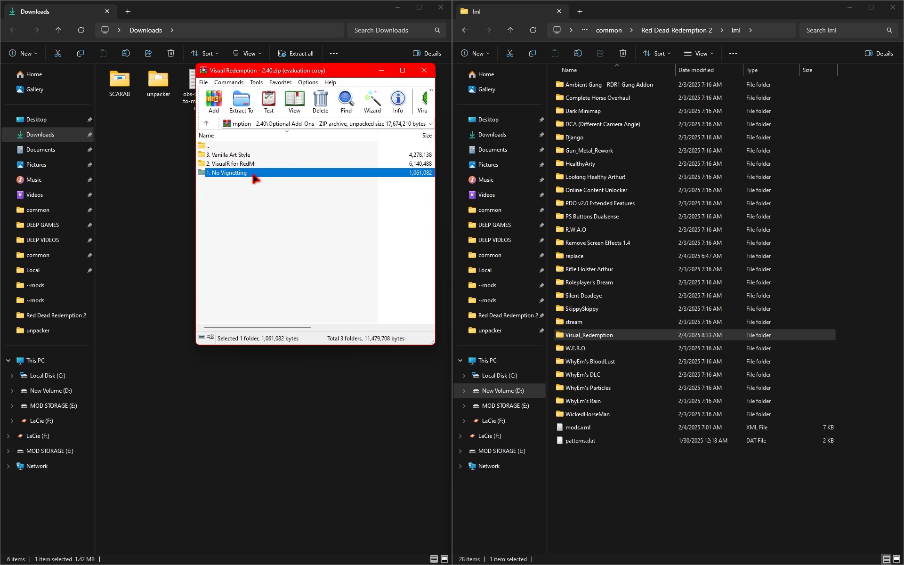
{"action": "double_click", "coordinate": [255, 174]}
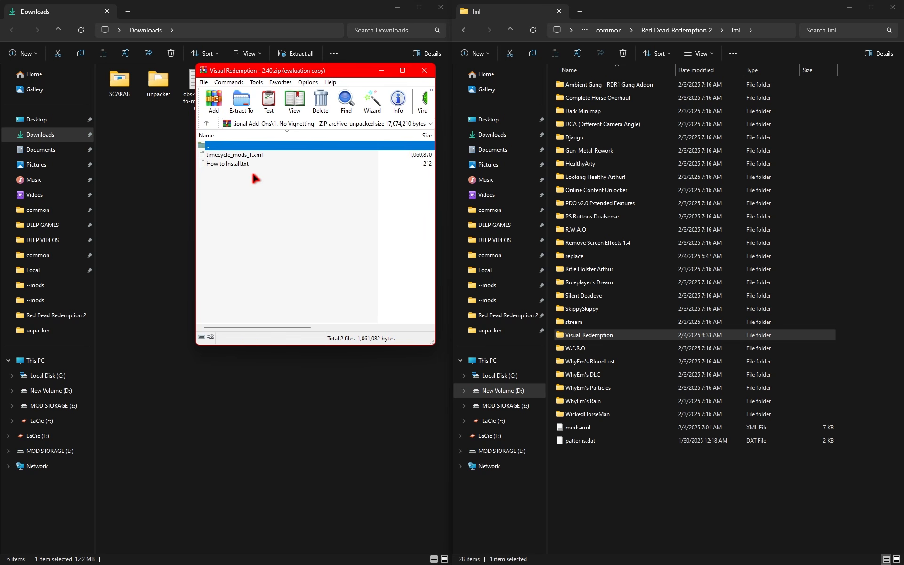
{"action": "left_click", "coordinate": [274, 155]}
{"action": "left_click_drag", "start_coordinate": [275, 155], "coordinate": [640, 336]}
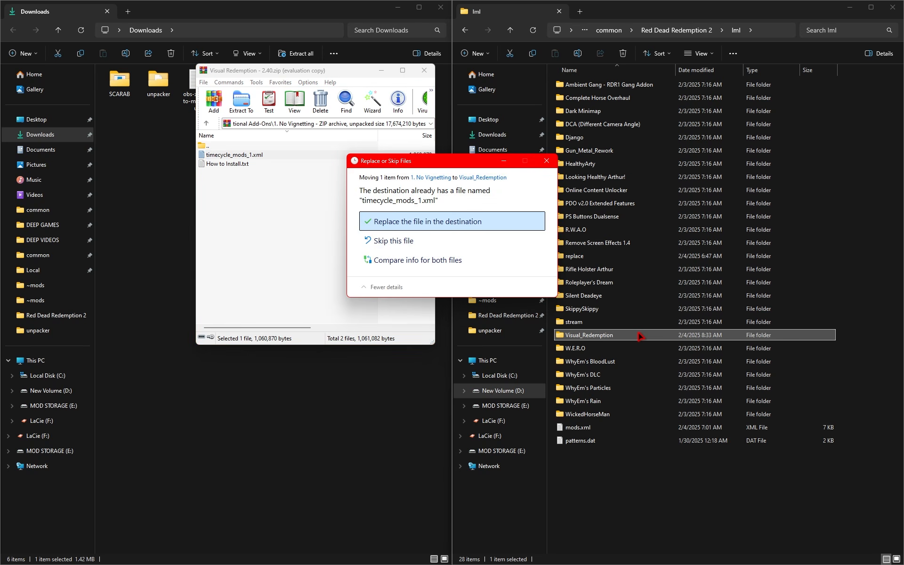
{"action": "left_click", "coordinate": [487, 226]}
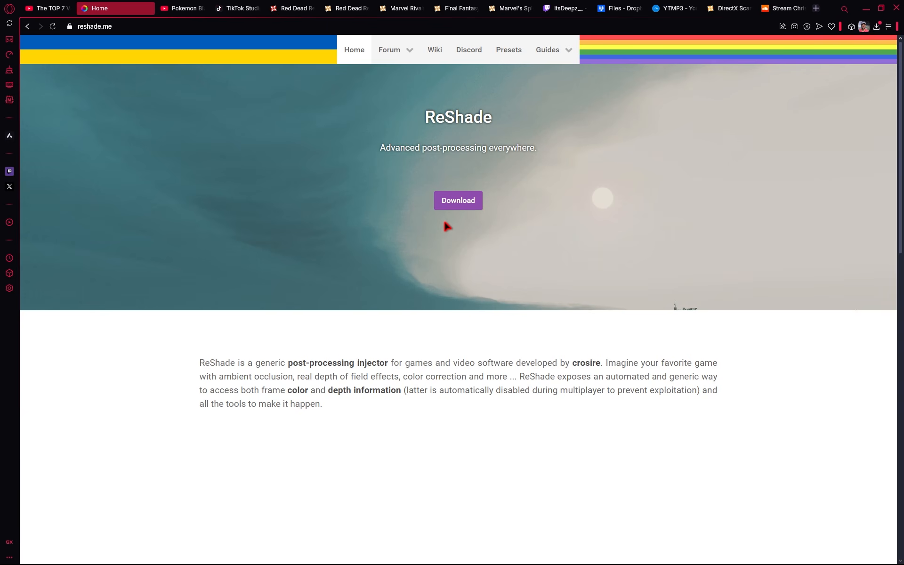
- Download ReShade 6.3.3 from the ReShade website
{"action": "left_click", "coordinate": [464, 201]}
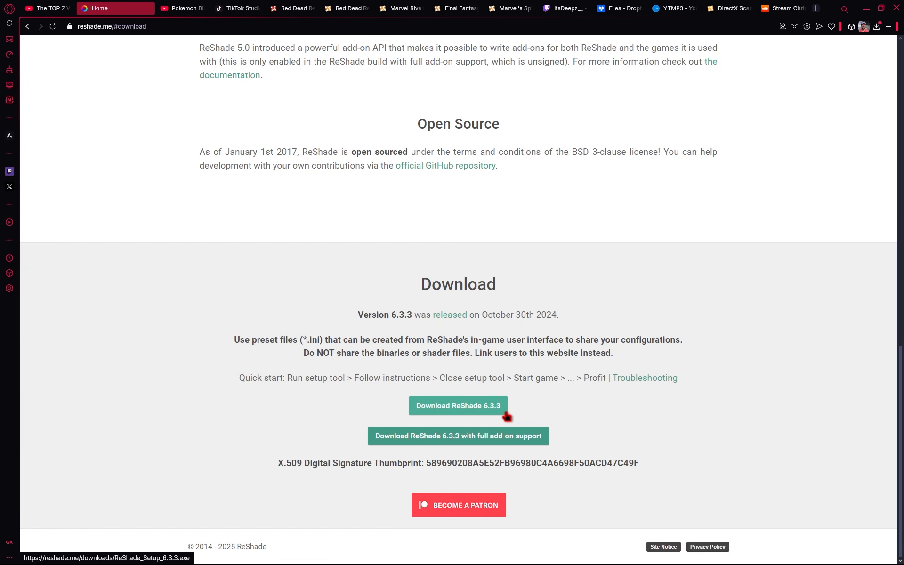
{"action": "left_click", "coordinate": [478, 411]}
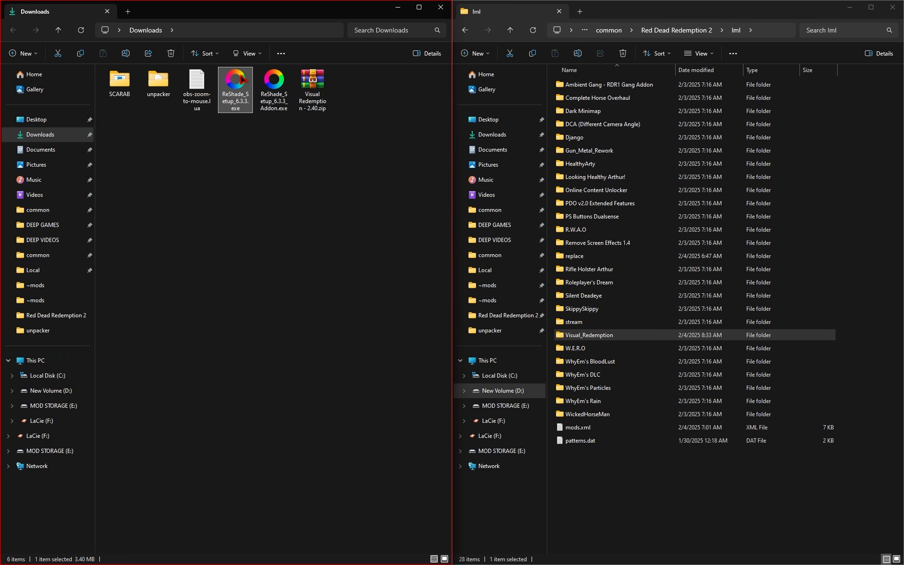
- Run ReShade_Setup_6.3.3.exe and choose Red Dead Redemption 2 (RDR2.exe) in D:\SteamLibrary\steamapps\common\Red Dead Redemption 2 as the target game
{"action": "double_click", "coordinate": [240, 81]}
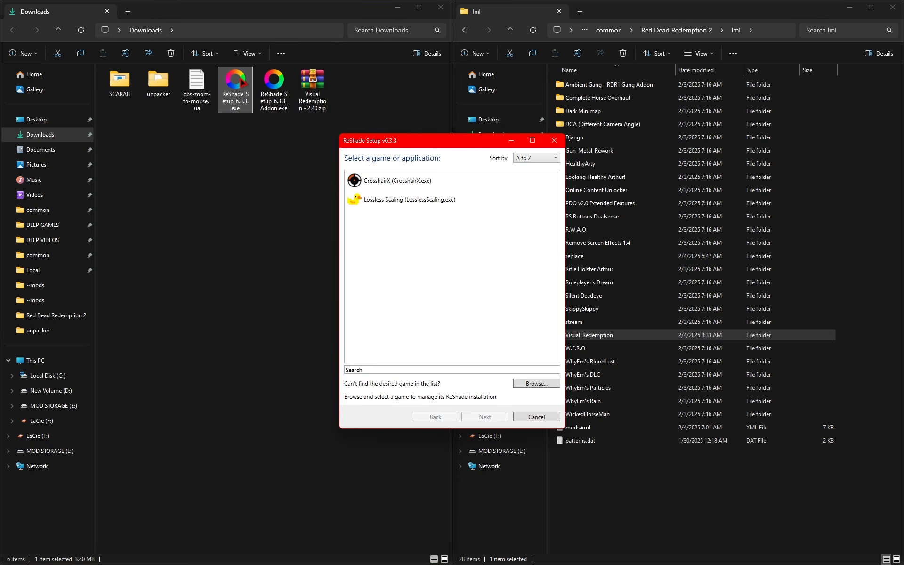
{"action": "scroll", "coordinate": [460, 190], "scroll_direction": "down", "scroll_amount": 6}
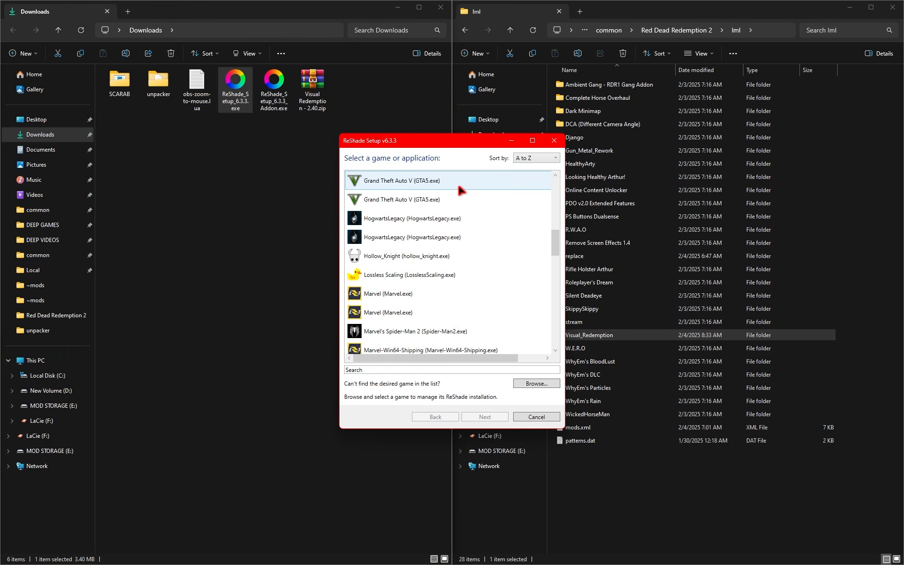
{"action": "scroll", "coordinate": [461, 191], "scroll_direction": "down", "scroll_amount": 7}
{"action": "left_click", "coordinate": [373, 258]}
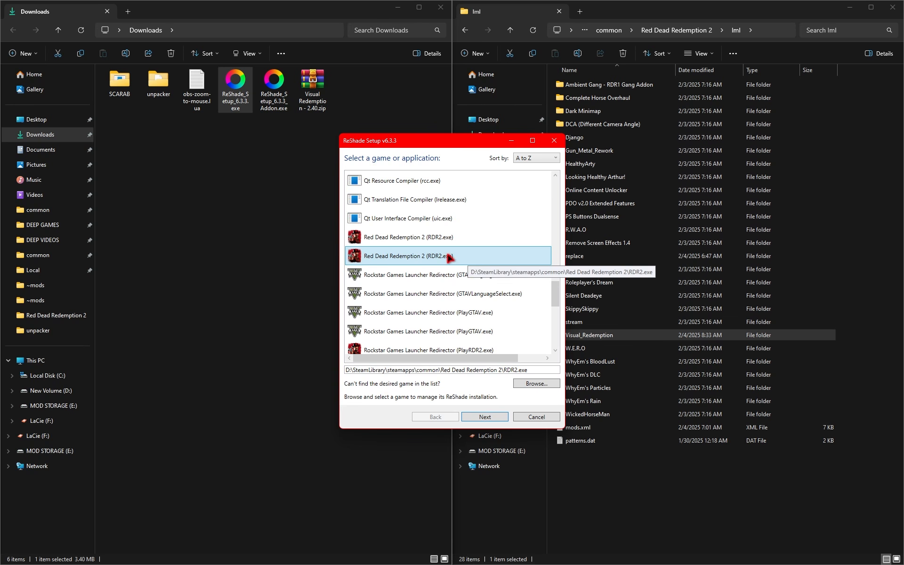
{"action": "scroll", "coordinate": [452, 258], "scroll_direction": "down", "scroll_amount": 2}
{"action": "left_click", "coordinate": [459, 240]}
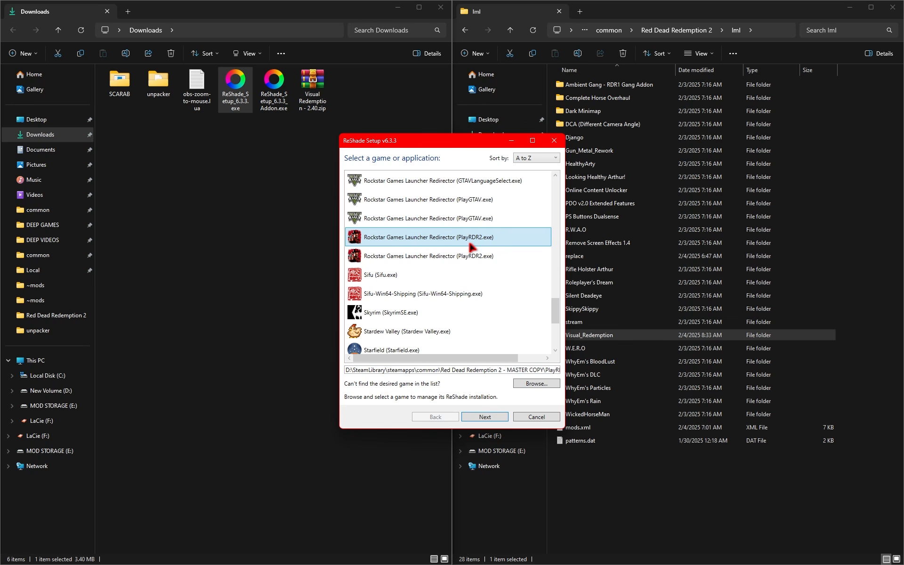
{"action": "scroll", "coordinate": [471, 245], "scroll_direction": "up", "scroll_amount": 2}
{"action": "left_click", "coordinate": [447, 257]}
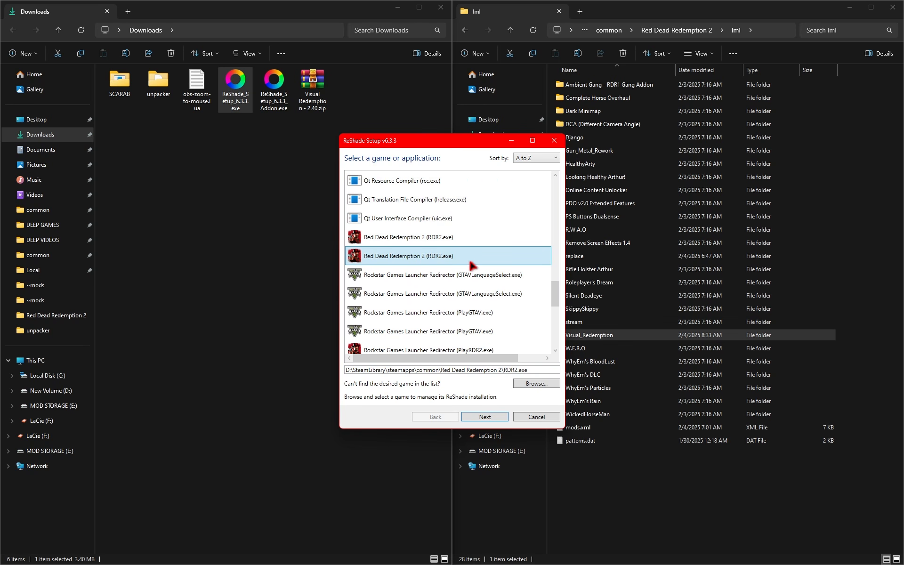
{"action": "left_click", "coordinate": [484, 417]}
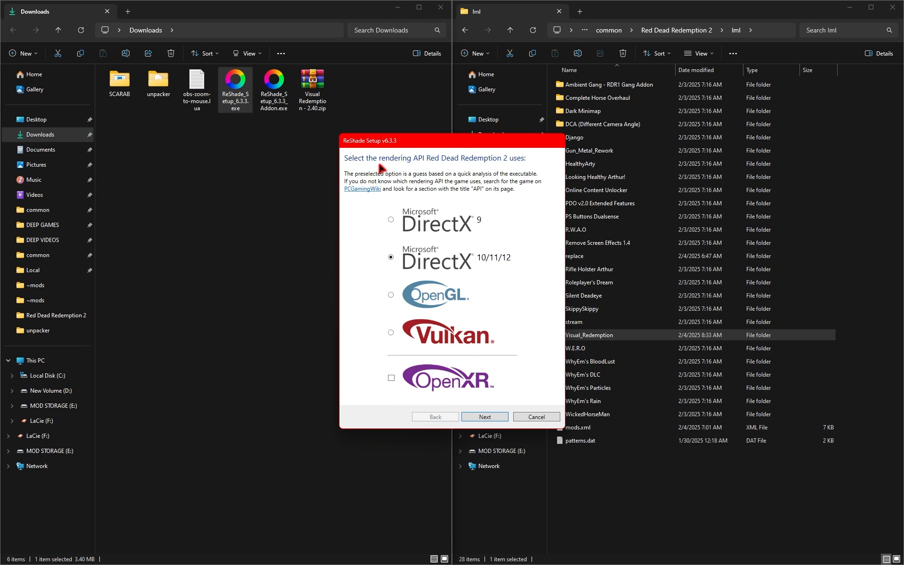
- Set Vulkan as the game's rendering API and continue to the effects selection
{"action": "left_click", "coordinate": [438, 343]}
{"action": "left_click", "coordinate": [489, 418]}
{"action": "left_click", "coordinate": [488, 417]}
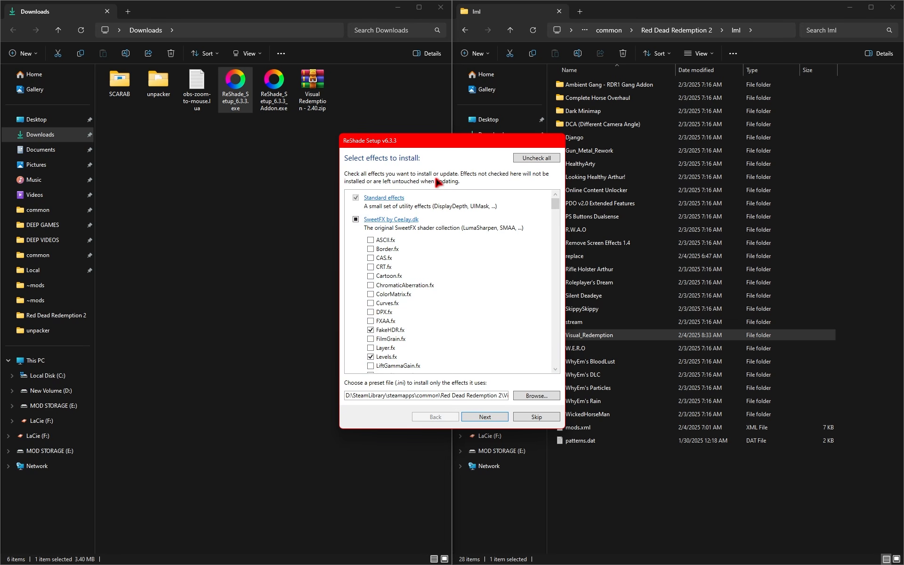
- Select all effect packages for installation and complete the ReShade setup
{"action": "left_click", "coordinate": [536, 158]}
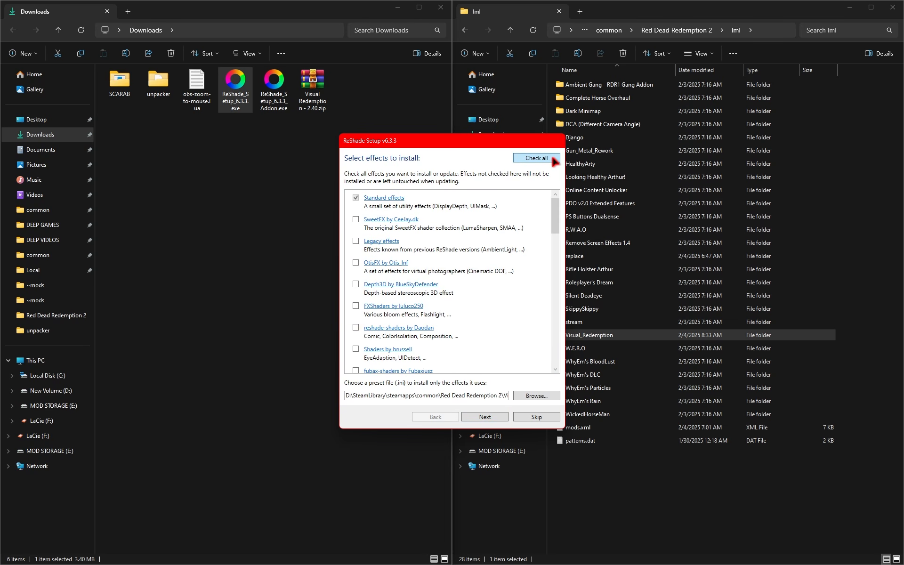
{"action": "left_click", "coordinate": [554, 160]}
{"action": "left_click", "coordinate": [484, 417]}
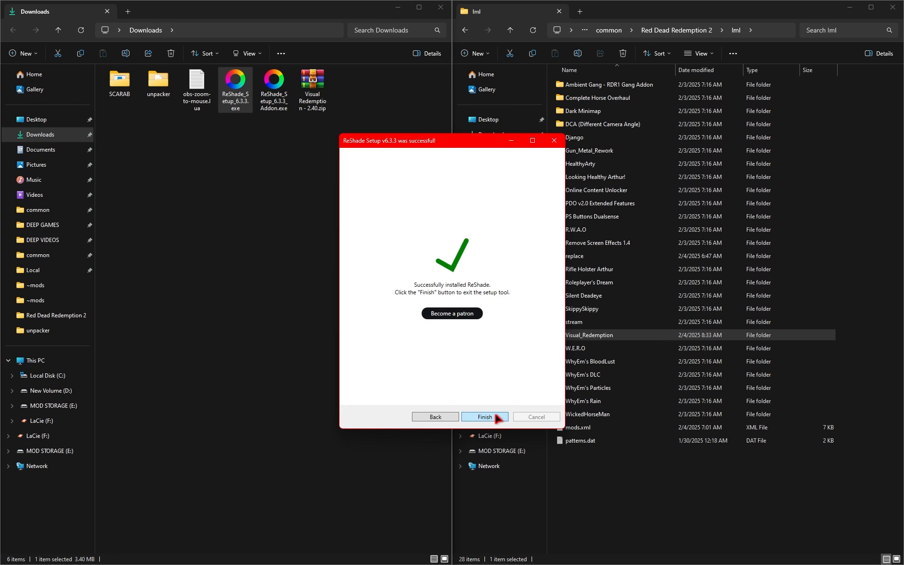
{"action": "left_click", "coordinate": [484, 417]}
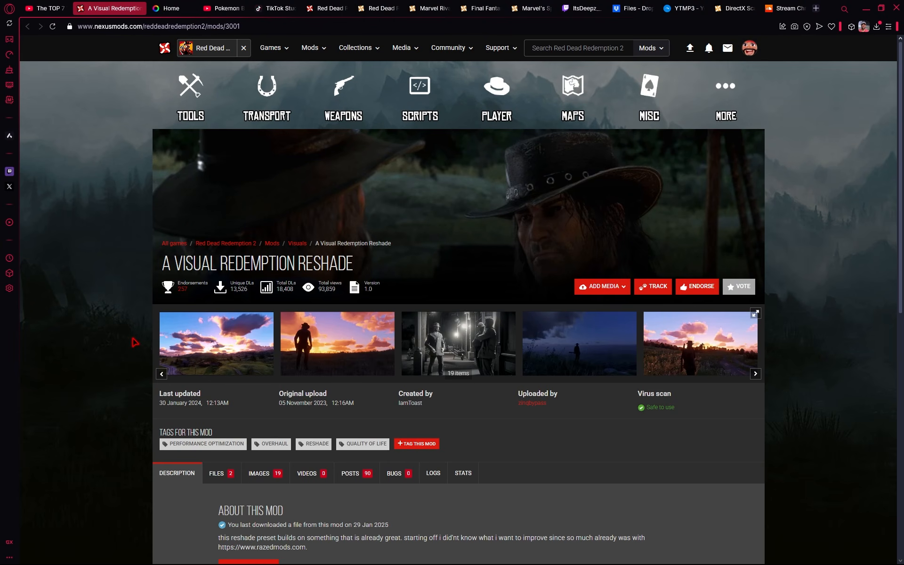
- Download the "the spoils of conquest" preset file from the A Visual Redemption Reshade page on Nexus Mods
{"action": "scroll", "coordinate": [135, 342], "scroll_direction": "down", "scroll_amount": 2}
{"action": "left_click", "coordinate": [226, 384]}
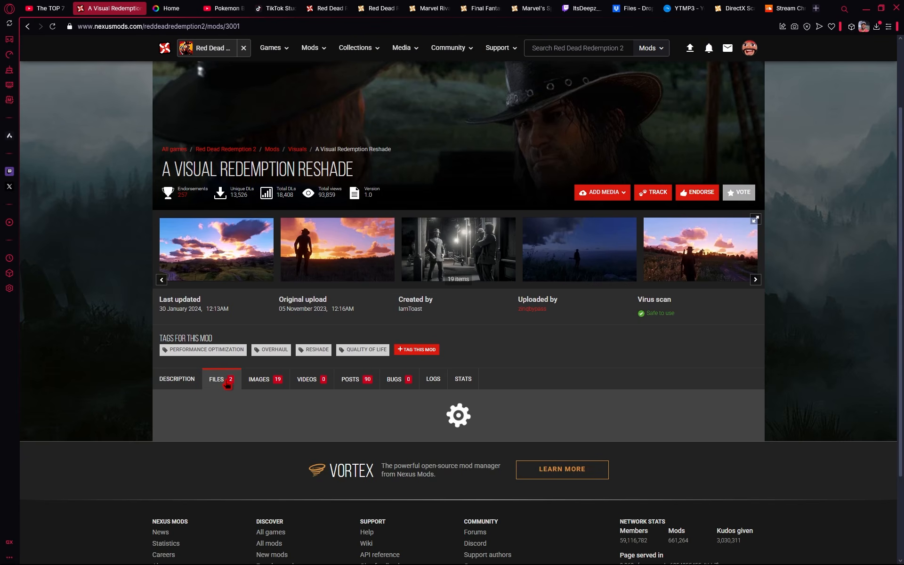
{"action": "scroll", "coordinate": [283, 395], "scroll_direction": "down", "scroll_amount": 2}
{"action": "left_click", "coordinate": [393, 412]}
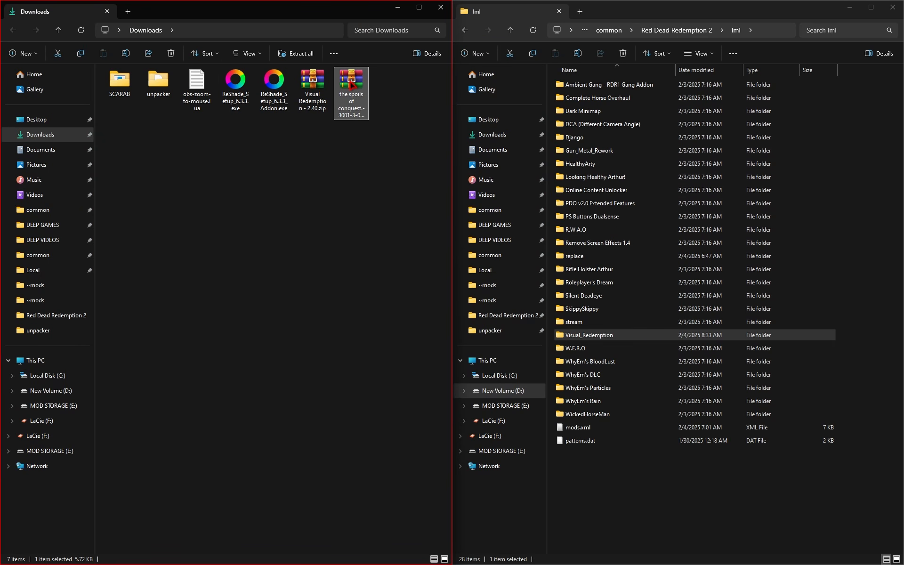
- Extract Visual Redemption 3.ini from the spoils of conquest archive into the Red Dead Redemption 2 folder that contains RDR2.exe
{"action": "double_click", "coordinate": [351, 85]}
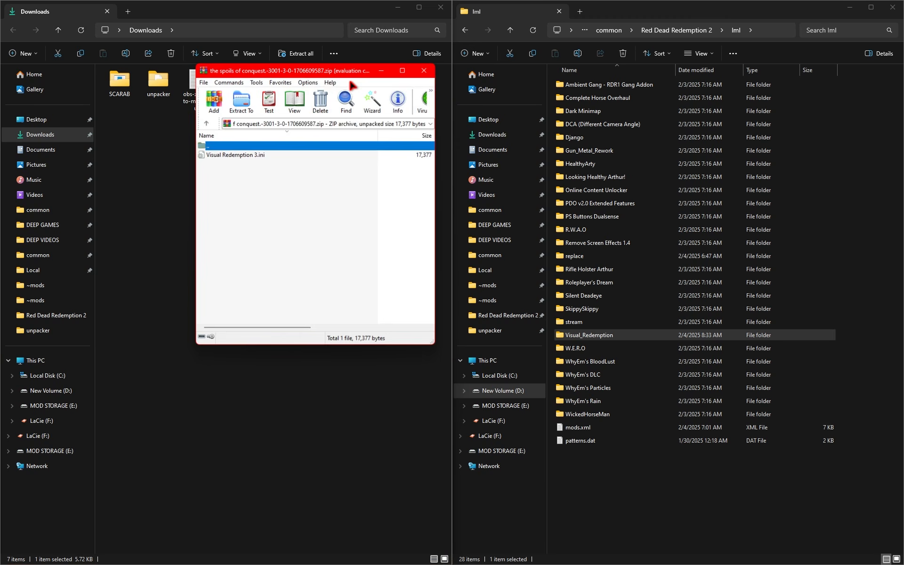
{"action": "left_click", "coordinate": [235, 155]}
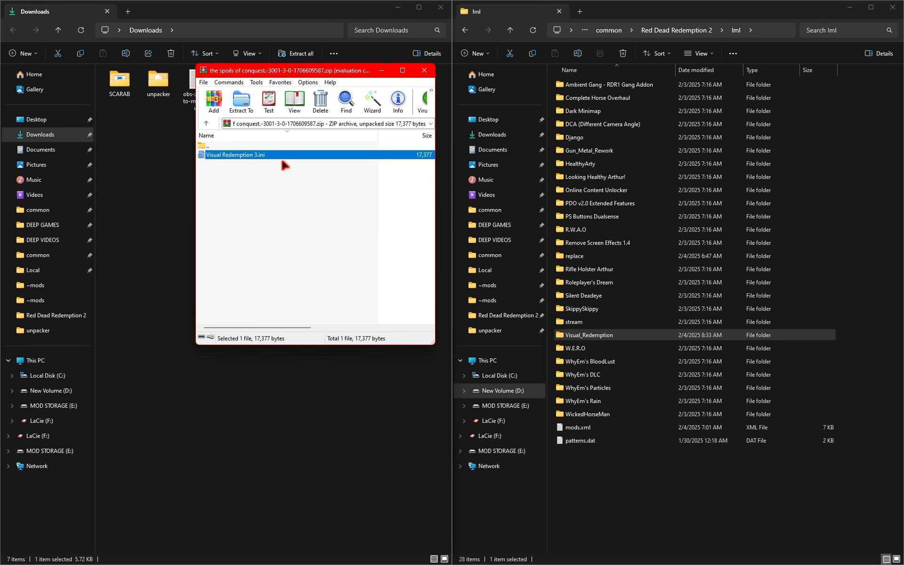
{"action": "left_click", "coordinate": [464, 30]}
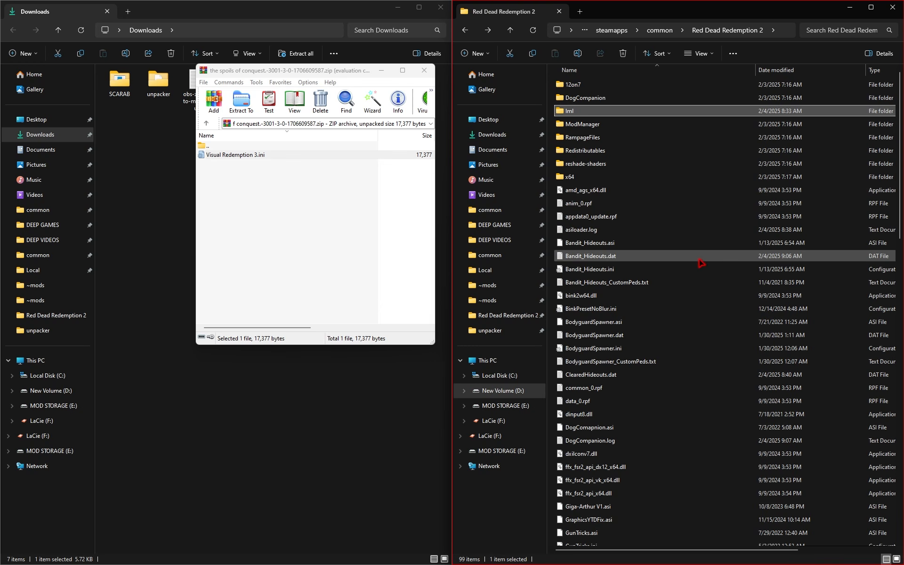
{"action": "scroll", "coordinate": [611, 320], "scroll_direction": "down", "scroll_amount": 5}
{"action": "left_click", "coordinate": [612, 319]}
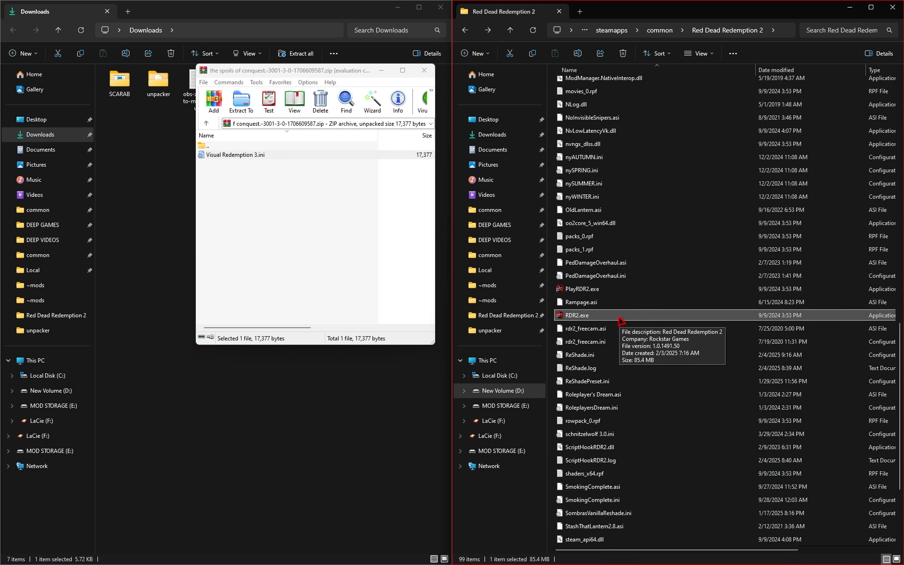
{"action": "left_click_drag", "start_coordinate": [285, 155], "coordinate": [554, 200]}
{"action": "left_click", "coordinate": [564, 249]}
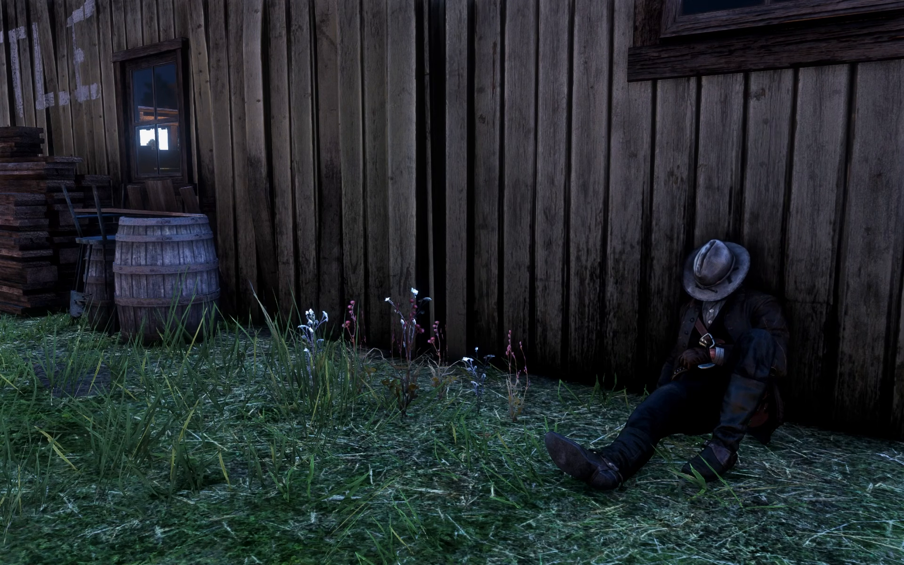
- Open the ReShade overlay in the running game, dismissing the Rockstar overlay
{"action": "key", "text": "Home"}
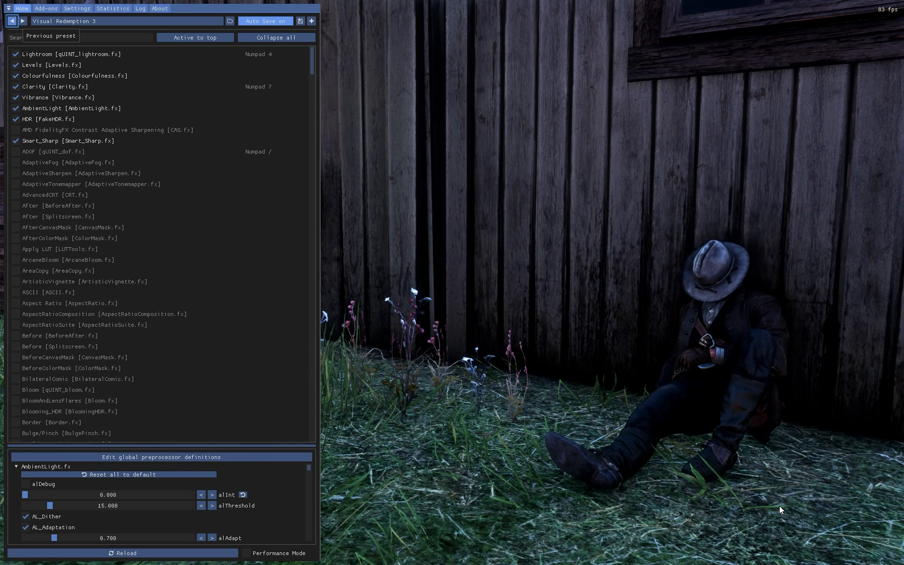
{"action": "key", "text": "Home"}
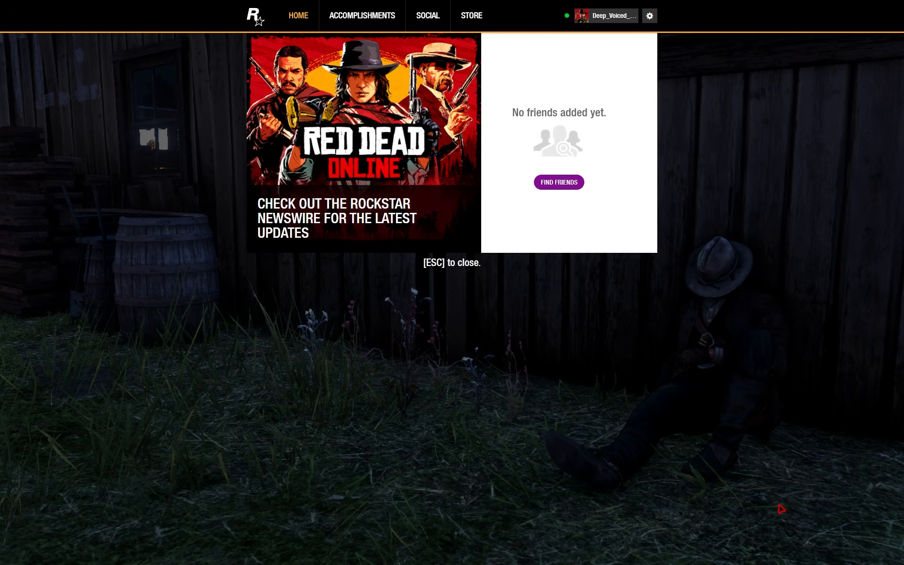
{"action": "key", "text": "Escape"}
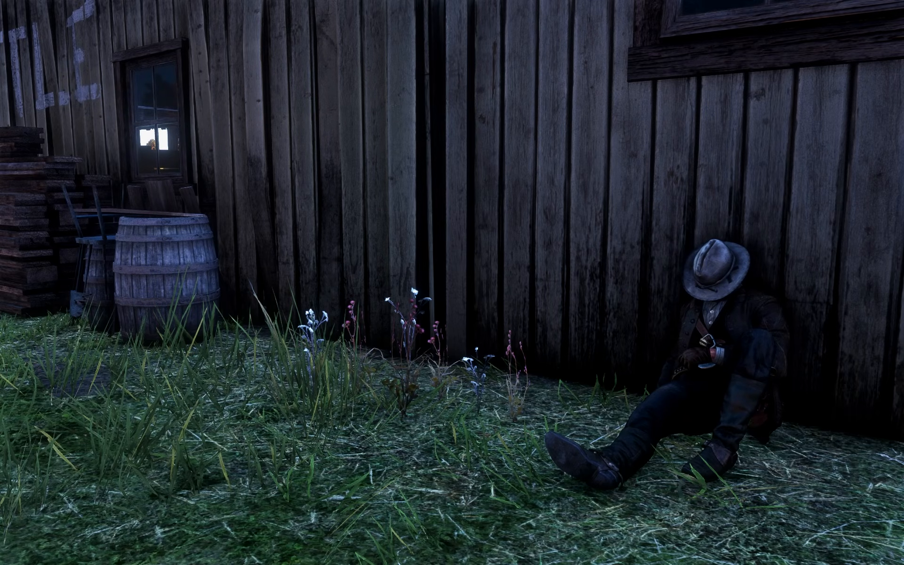
{"action": "key", "text": "Home"}
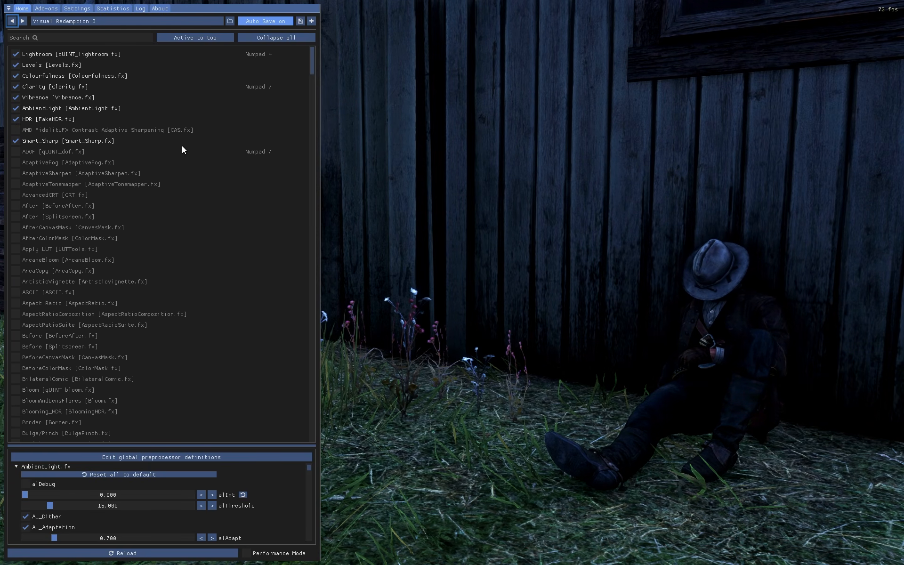
{"action": "left_click", "coordinate": [85, 9]}
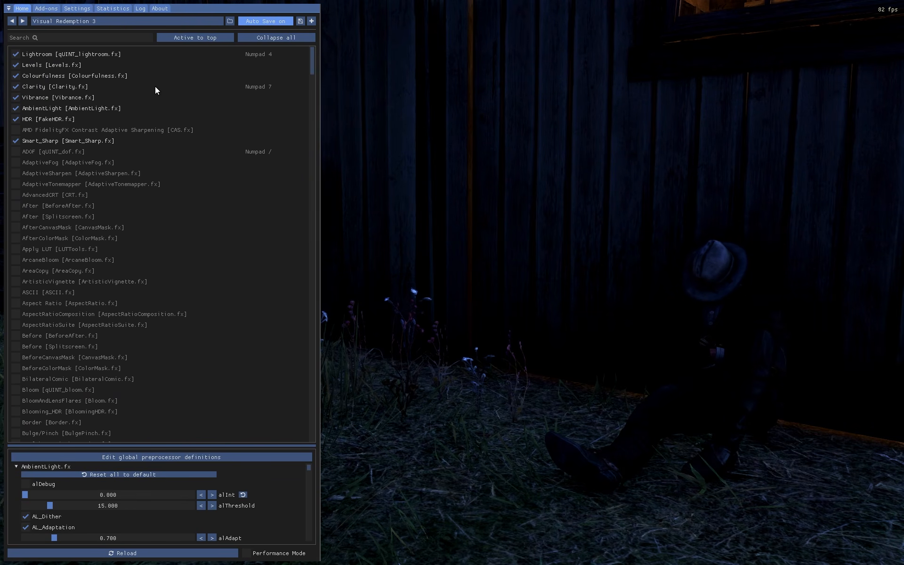
- Load Visual Redemption 3.ini from the Red Dead Redemption 2 folder as the active ReShade preset
{"action": "left_click", "coordinate": [157, 20]}
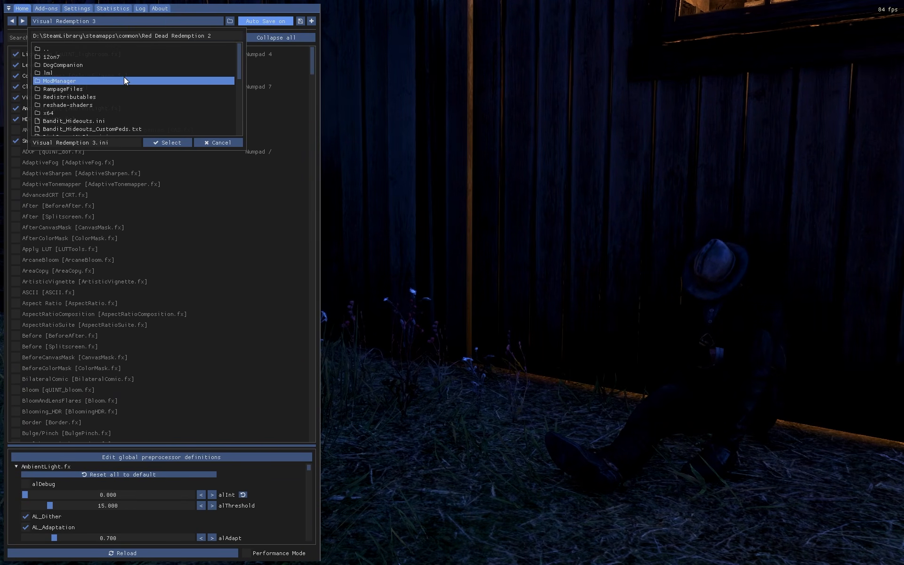
{"action": "scroll", "coordinate": [123, 77], "scroll_direction": "down", "scroll_amount": 8}
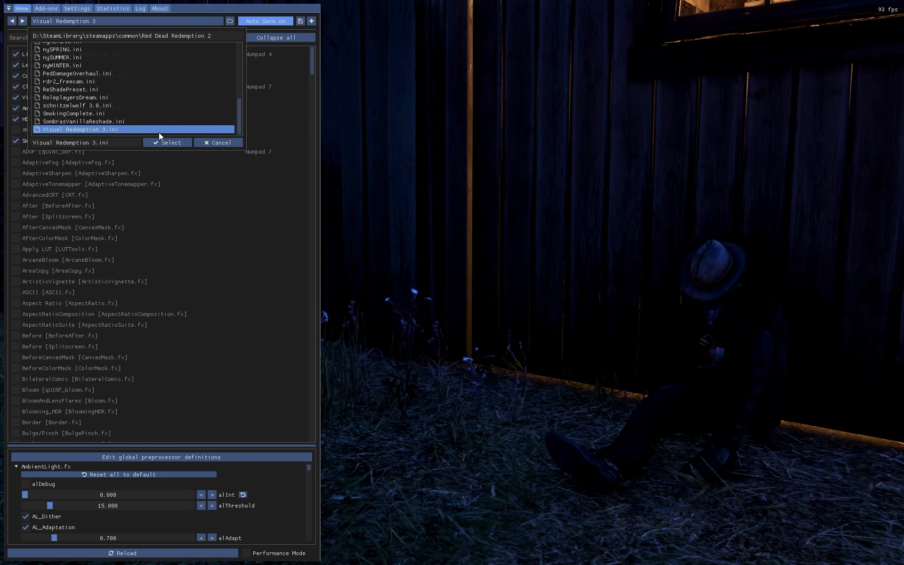
{"action": "left_click", "coordinate": [166, 142]}
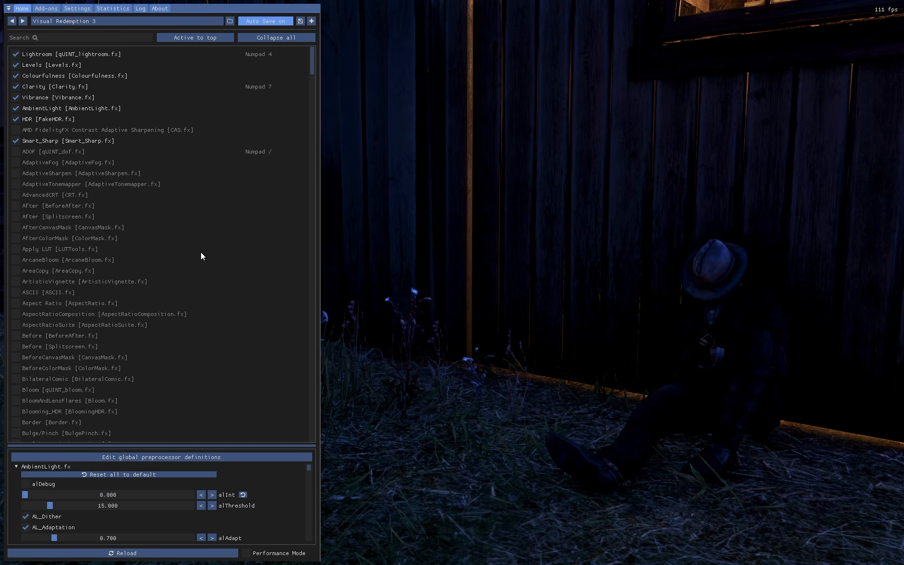
- Close and reopen the ReShade overlay in the game and view its settings
{"action": "key", "text": "Home"}
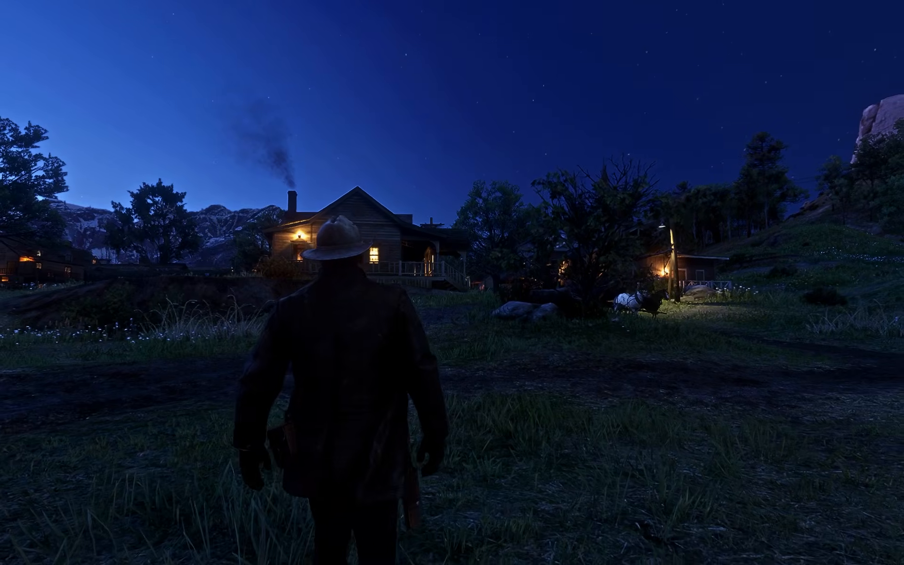
{"action": "key", "text": "Home"}
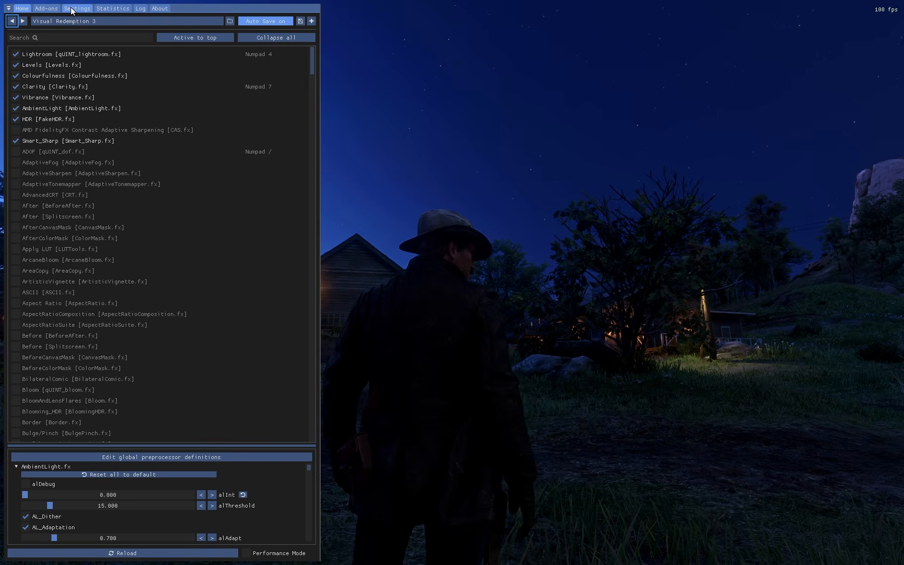
{"action": "left_click", "coordinate": [71, 8]}
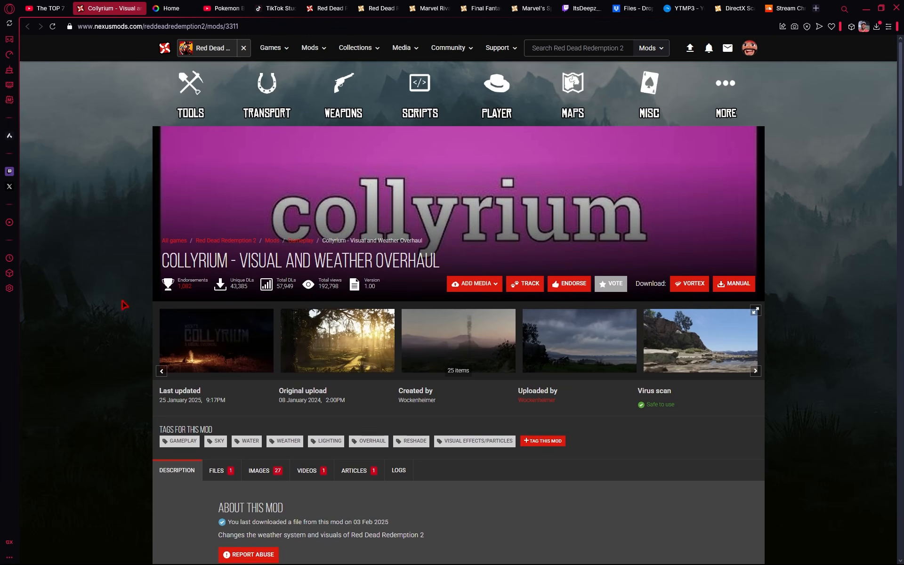
- Manually download the main Collyrium file from the Collyrium - Visual and Weather Overhaul page on Nexus Mods
{"action": "scroll", "coordinate": [227, 287], "scroll_direction": "down", "scroll_amount": 4}
{"action": "left_click", "coordinate": [226, 286]}
{"action": "scroll", "coordinate": [227, 287], "scroll_direction": "down", "scroll_amount": 1}
{"action": "left_click", "coordinate": [367, 340]}
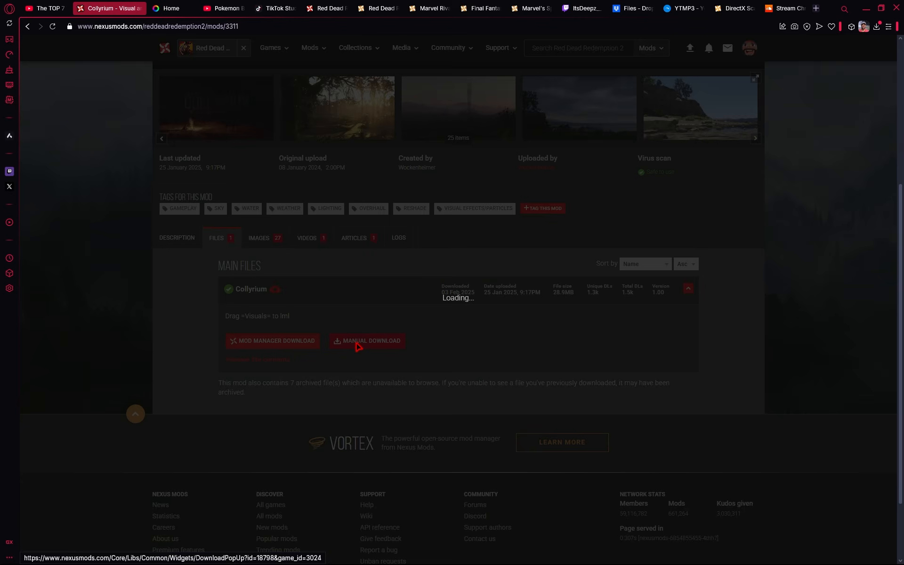
- Open the Graphics.ytd Crash Fix mod from Collyrium's Nexus requirements and manually download its file
{"action": "left_click", "coordinate": [177, 293]}
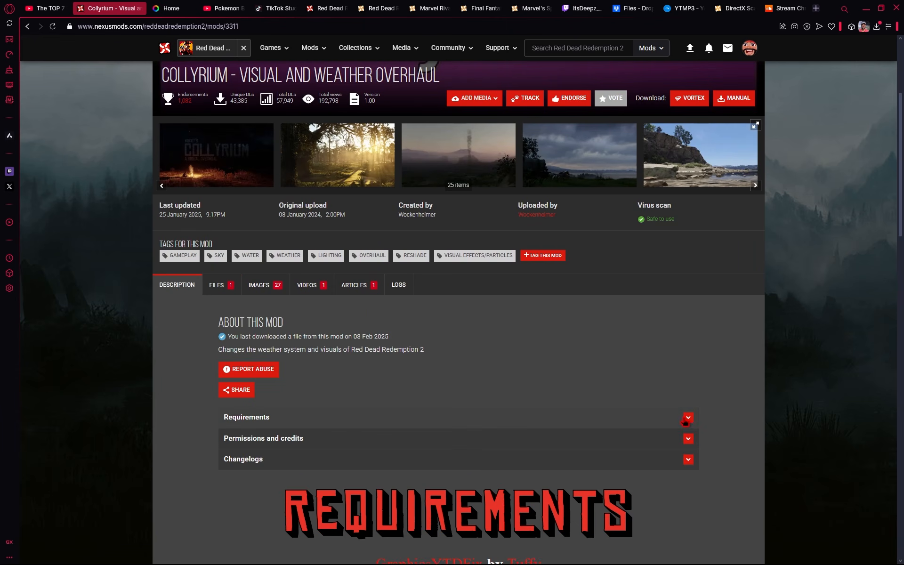
{"action": "left_click", "coordinate": [687, 419]}
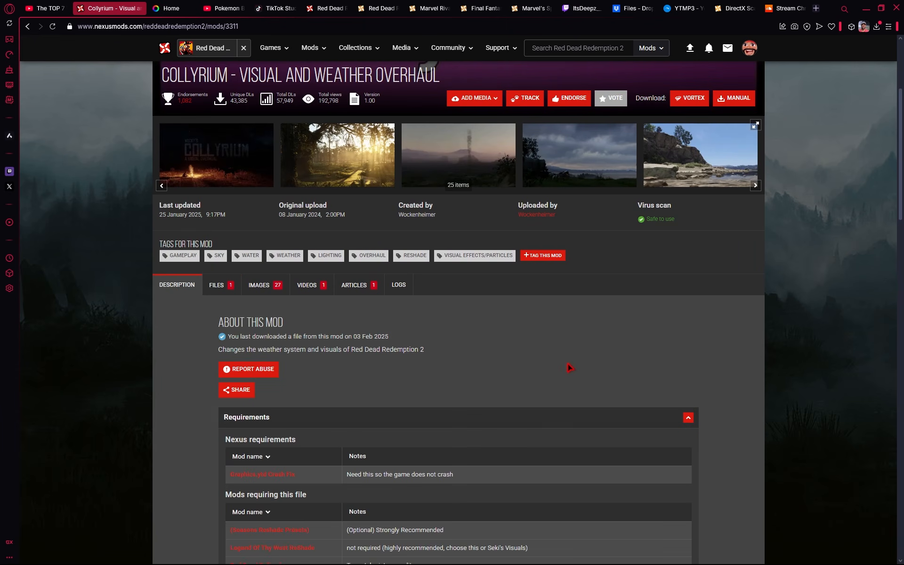
{"action": "scroll", "coordinate": [569, 367], "scroll_direction": "down", "scroll_amount": 2}
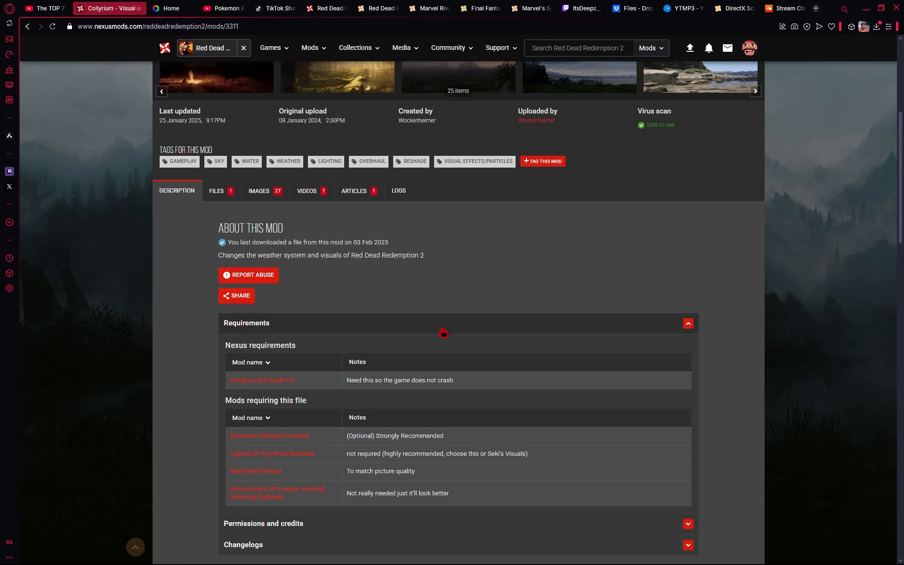
{"action": "left_click", "coordinate": [273, 382]}
{"action": "left_click", "coordinate": [222, 370]}
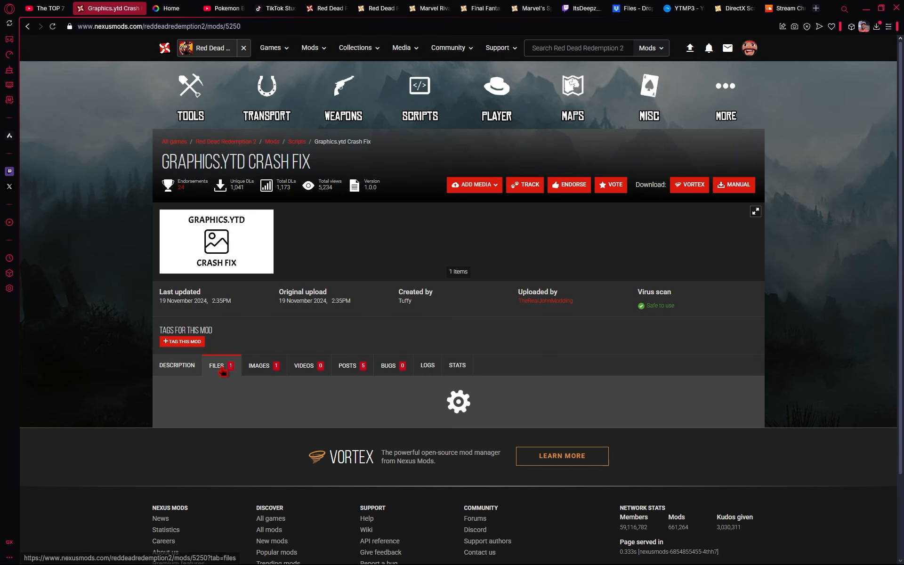
{"action": "left_click", "coordinate": [377, 478]}
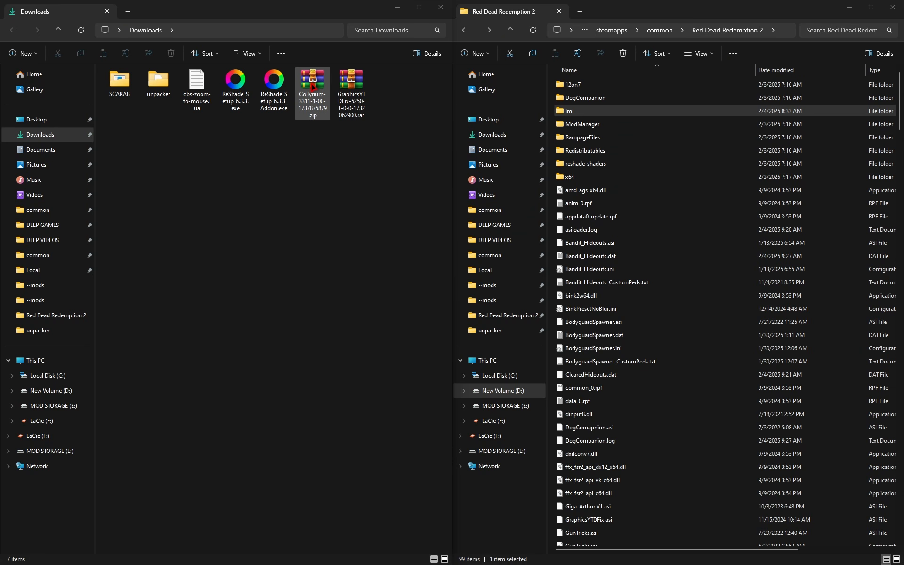
- Move the Visual_Redemption folder from the game's lml folder to Downloads and extract the =Visuals= folder from the Collyrium archive into lml
{"action": "double_click", "coordinate": [312, 86]}
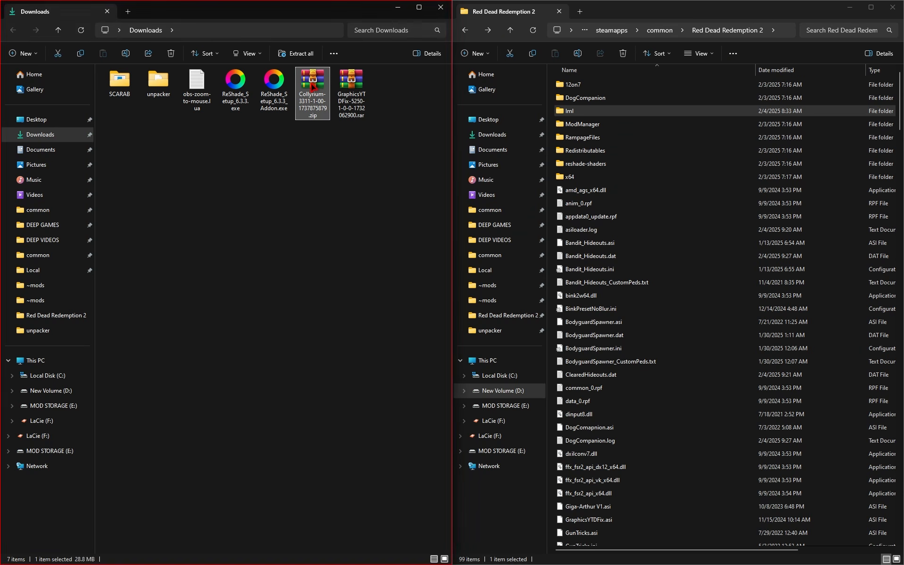
{"action": "double_click", "coordinate": [245, 157]}
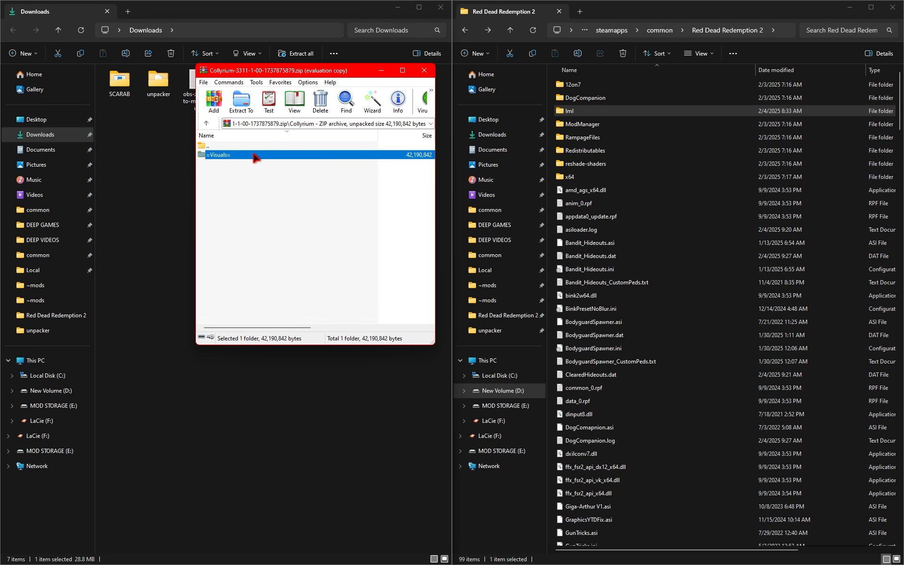
{"action": "double_click", "coordinate": [603, 112]}
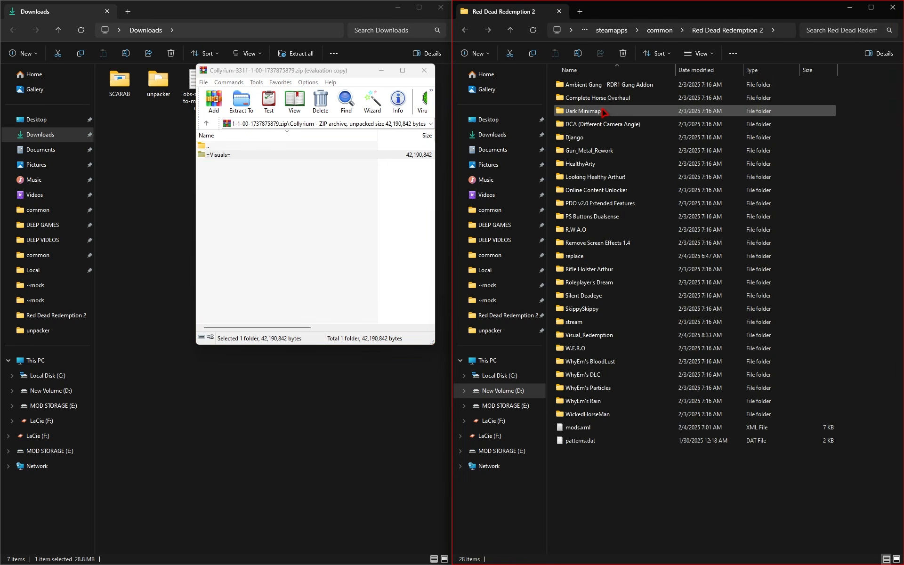
{"action": "left_click", "coordinate": [621, 335]}
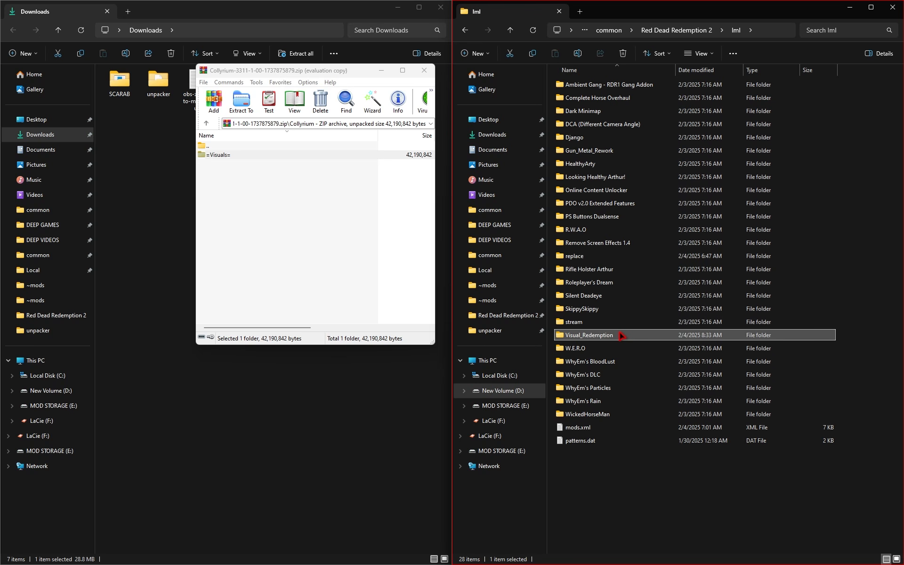
{"action": "right_click", "coordinate": [621, 336]}
{"action": "left_click", "coordinate": [635, 349]}
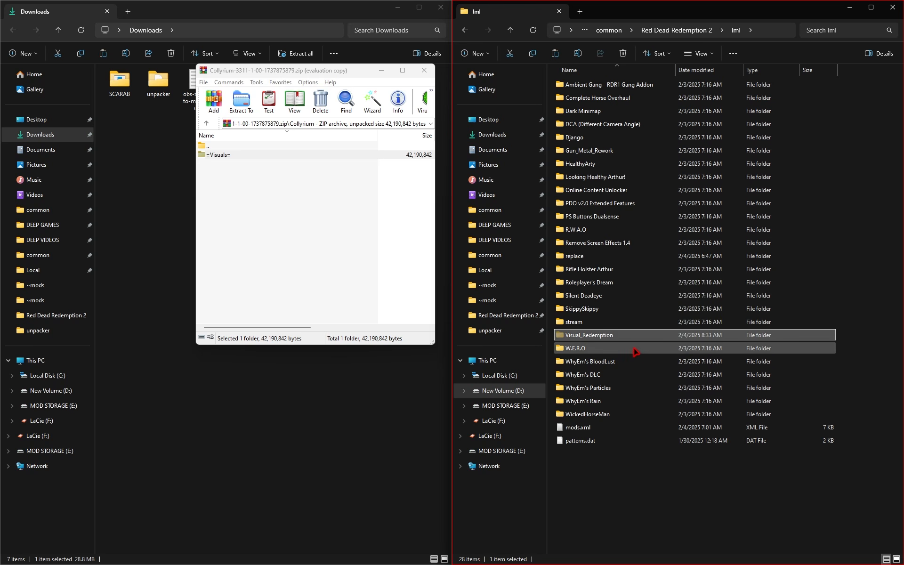
{"action": "left_click", "coordinate": [246, 156]}
{"action": "left_click_drag", "start_coordinate": [247, 156], "coordinate": [679, 489]}
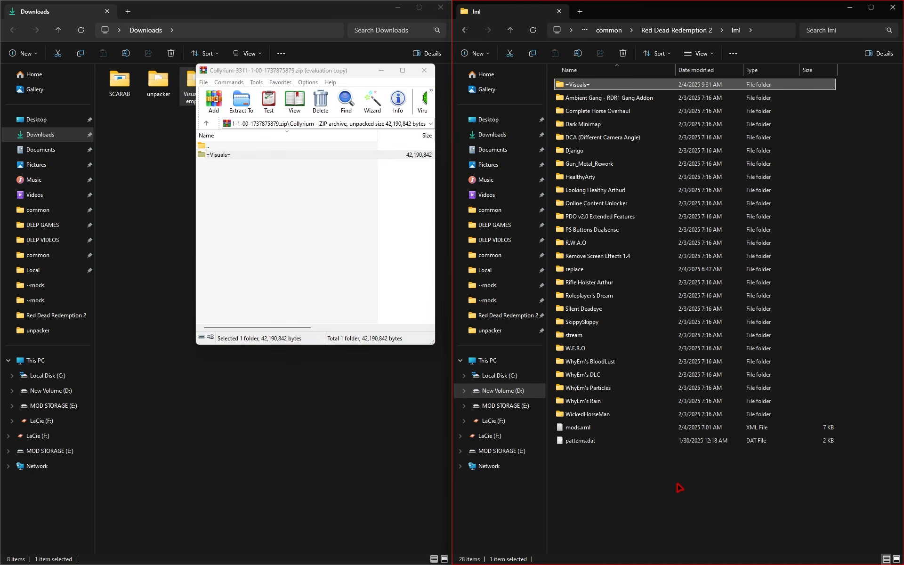
- Extract GraphicsYTDFix.asi from the GraphicsYTDFix archive into the main Red Dead Redemption 2 folder and close the archive
{"action": "double_click", "coordinate": [271, 81]}
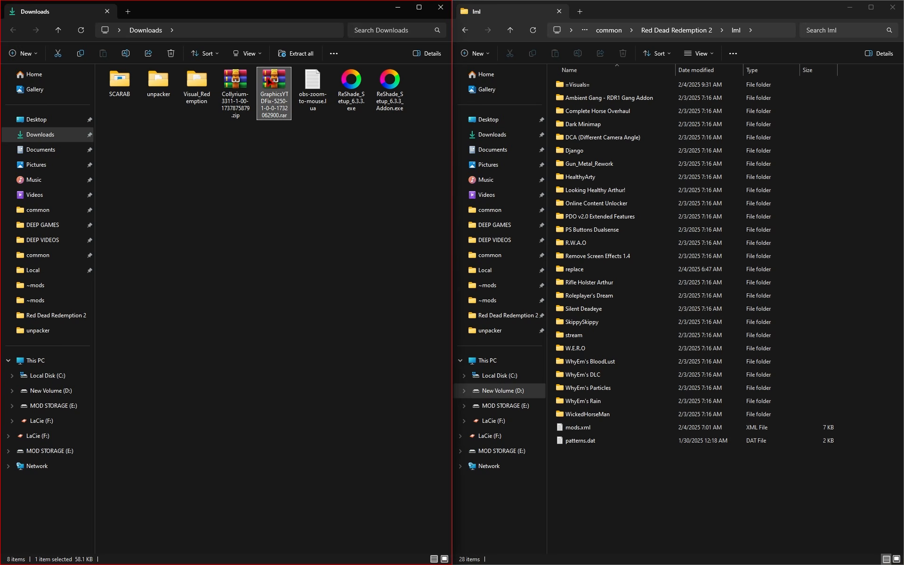
{"action": "left_click", "coordinate": [272, 156]}
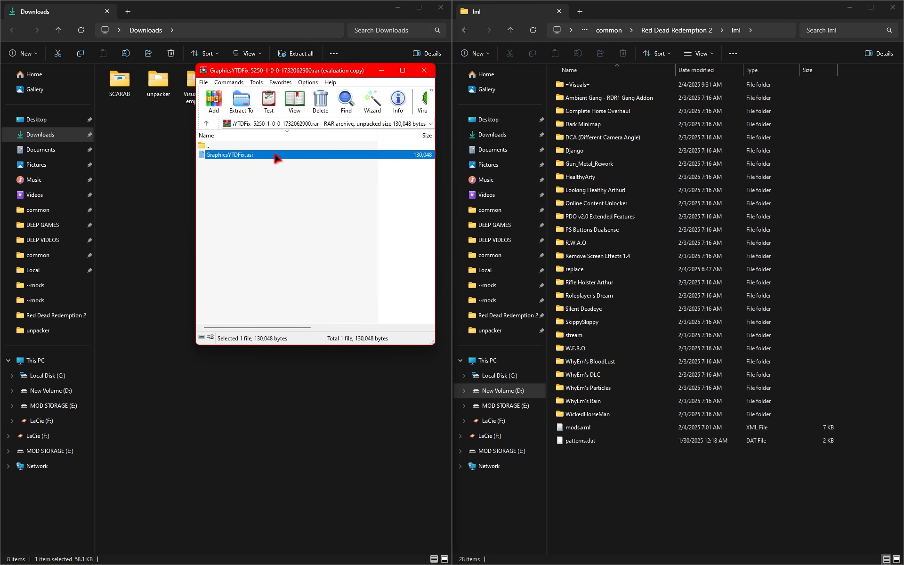
{"action": "left_click", "coordinate": [465, 30]}
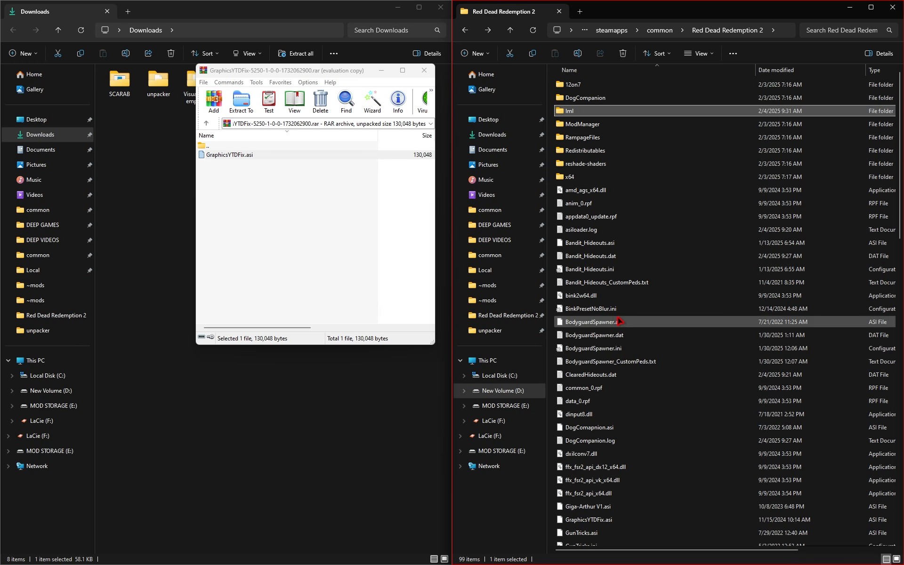
{"action": "left_click", "coordinate": [285, 154]}
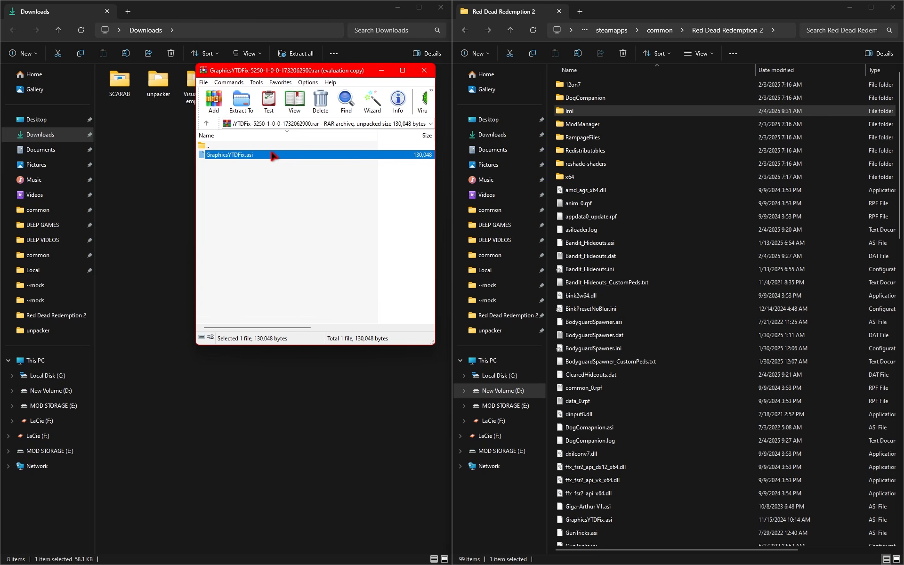
{"action": "left_click_drag", "start_coordinate": [273, 156], "coordinate": [554, 292]}
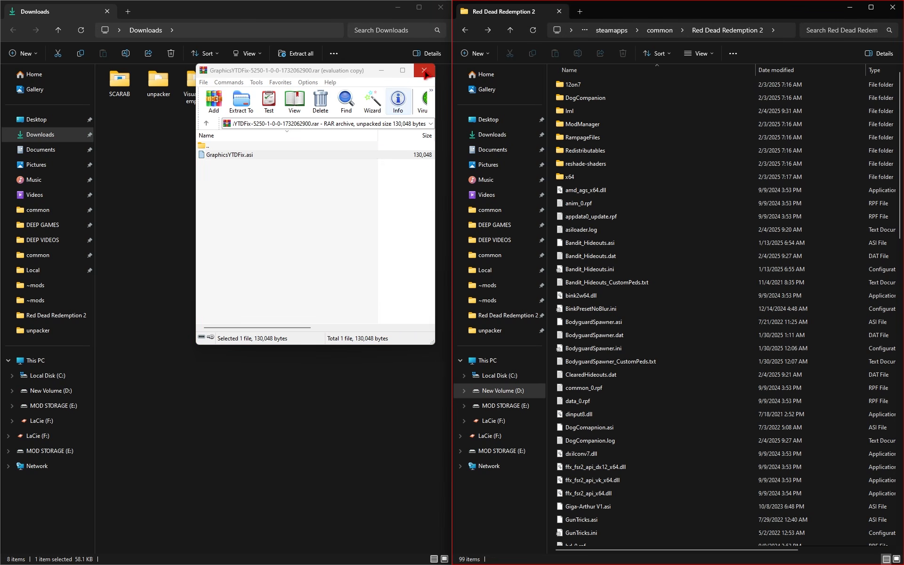
{"action": "left_click", "coordinate": [424, 71]}
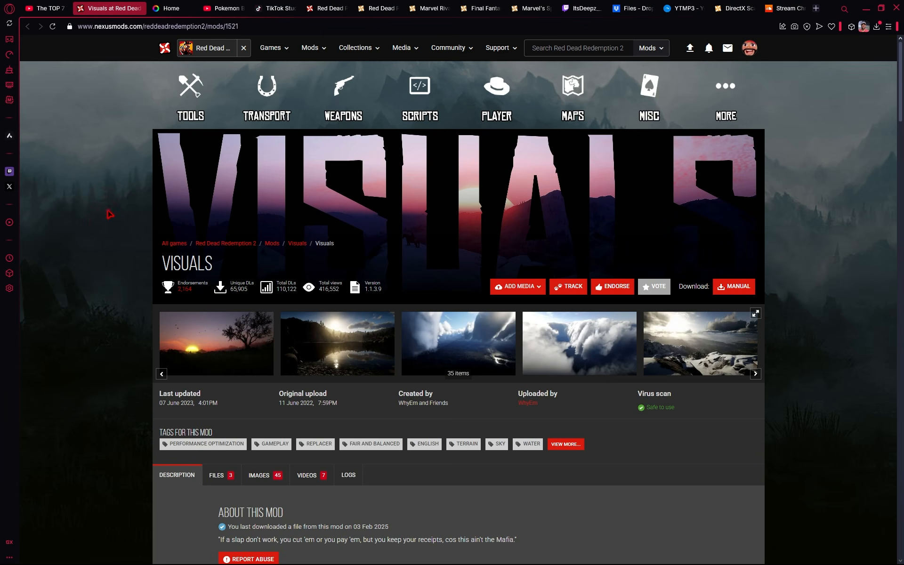
- Manually download the optional WhyEm's Visuals No Vignette Edition file from the Visuals mod's files on Nexus Mods
{"action": "scroll", "coordinate": [142, 283], "scroll_direction": "down", "scroll_amount": 3}
{"action": "left_click", "coordinate": [216, 329]}
{"action": "scroll", "coordinate": [284, 453], "scroll_direction": "down", "scroll_amount": 2}
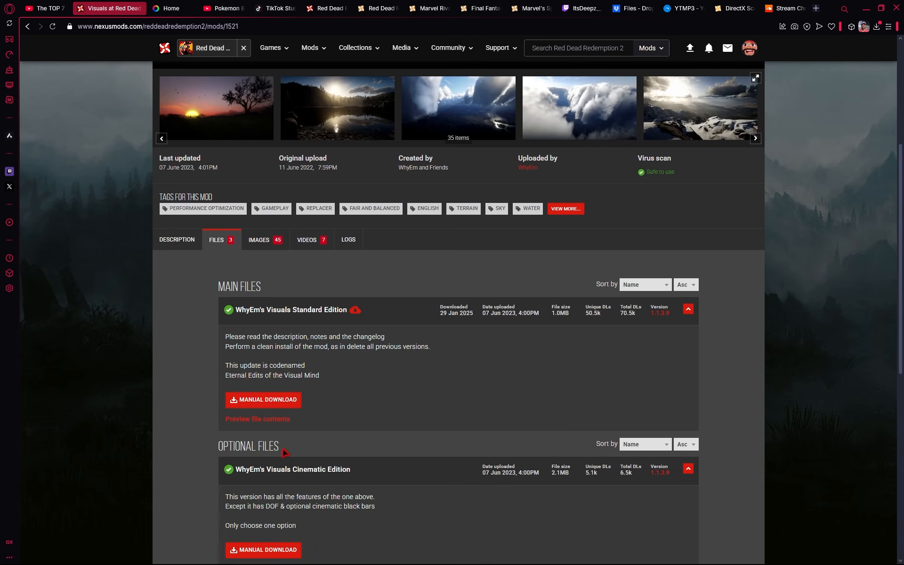
{"action": "scroll", "coordinate": [184, 285], "scroll_direction": "down", "scroll_amount": 5}
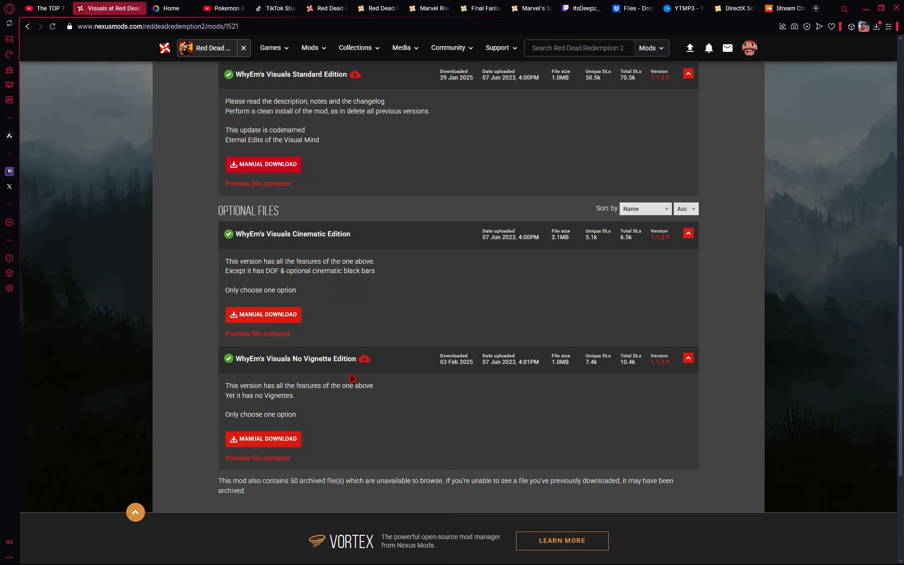
{"action": "left_click", "coordinate": [287, 440]}
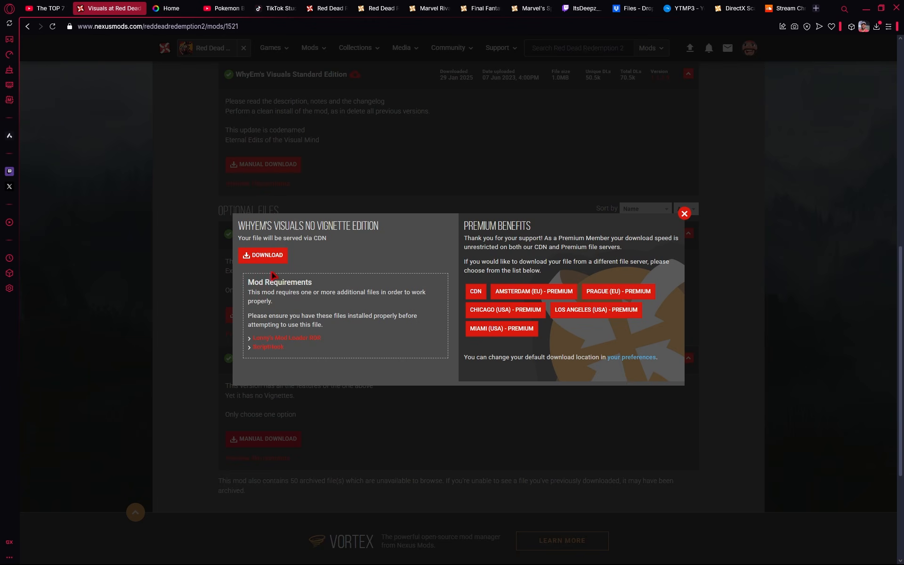
{"action": "left_click", "coordinate": [264, 255]}
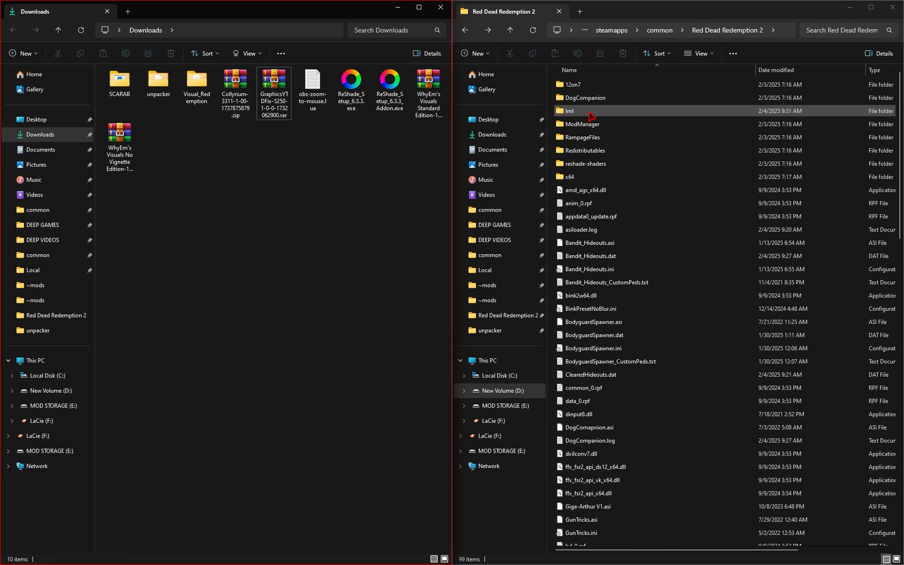
- Delete the =Visuals= folder from the lml folder inside Red Dead Redemption 2
{"action": "double_click", "coordinate": [590, 111]}
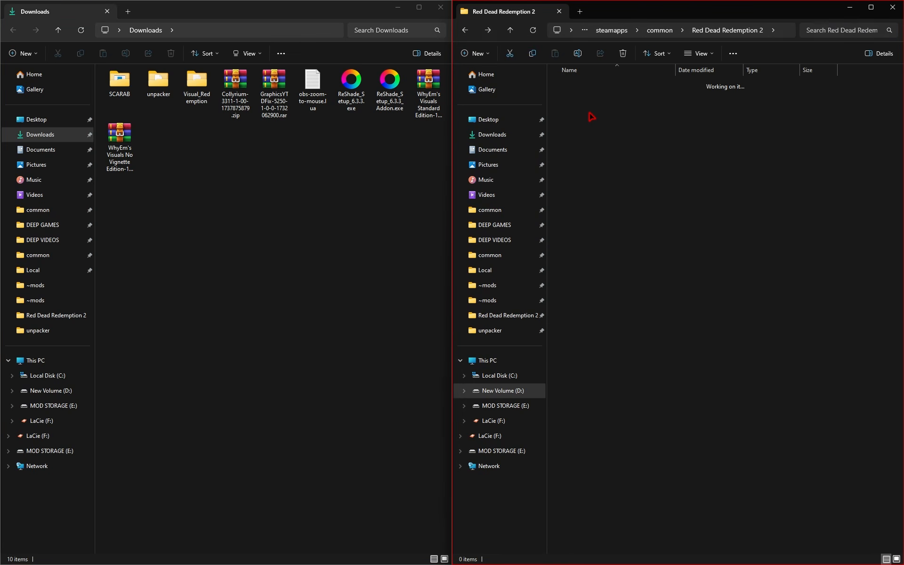
{"action": "left_click", "coordinate": [602, 86]}
{"action": "right_click", "coordinate": [601, 87]}
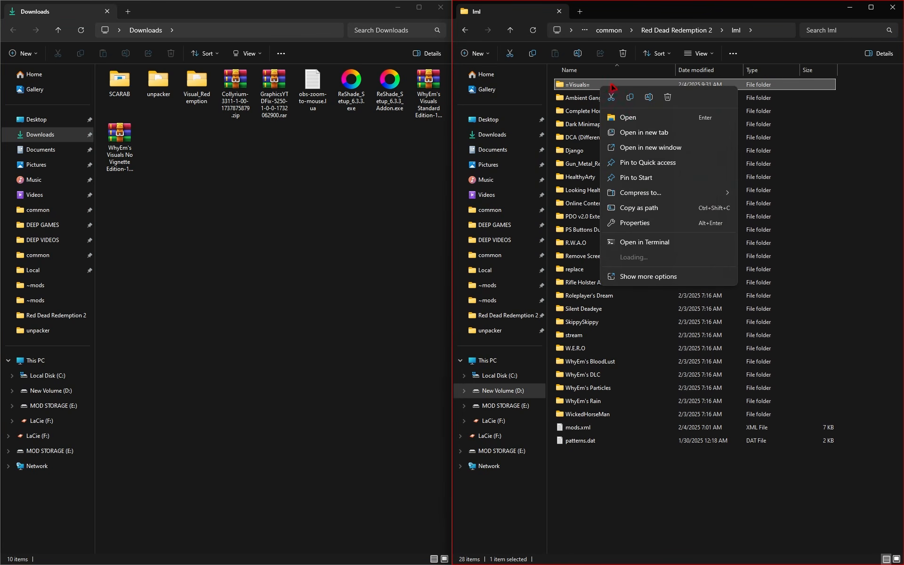
{"action": "left_click", "coordinate": [668, 98]}
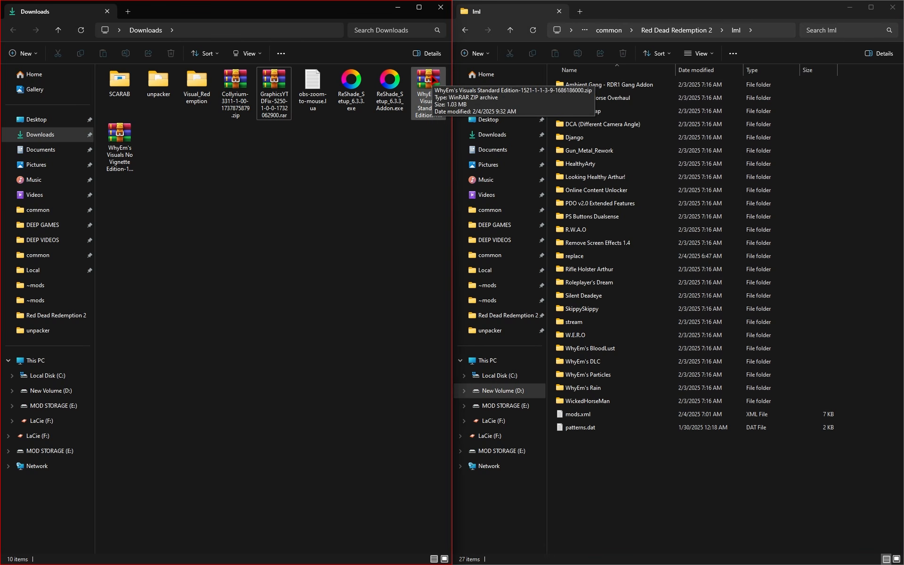
- Extract the WhyEmVisuals folder from the WhyEm's Visuals Standard Edition archive into the lml folder
{"action": "left_click", "coordinate": [430, 81]}
{"action": "double_click", "coordinate": [433, 80]}
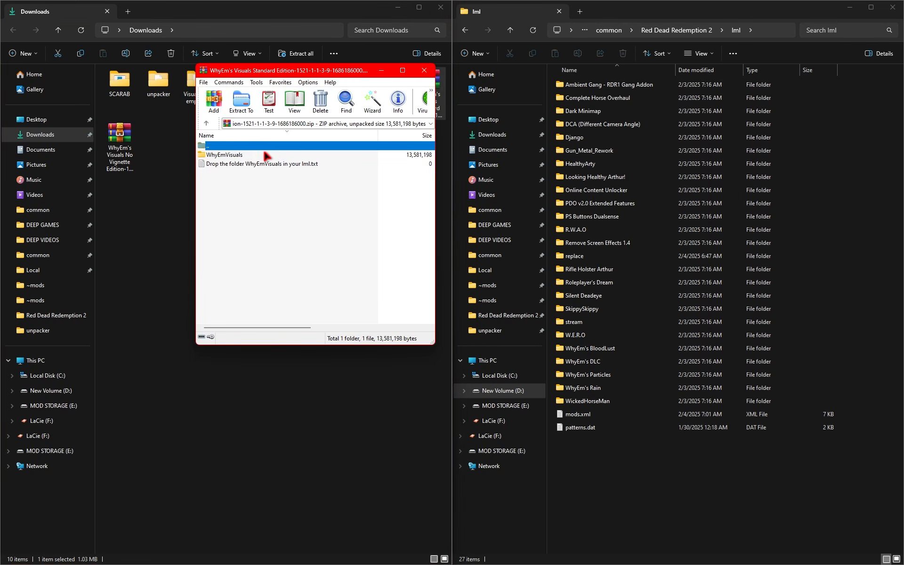
{"action": "left_click_drag", "start_coordinate": [264, 154], "coordinate": [657, 426]}
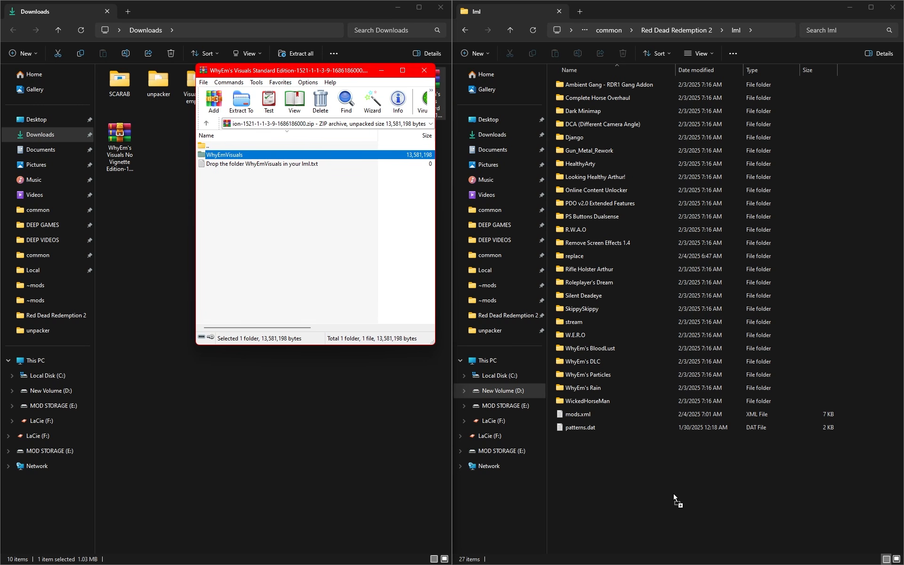
{"action": "left_click_drag", "start_coordinate": [674, 499], "coordinate": [676, 494]}
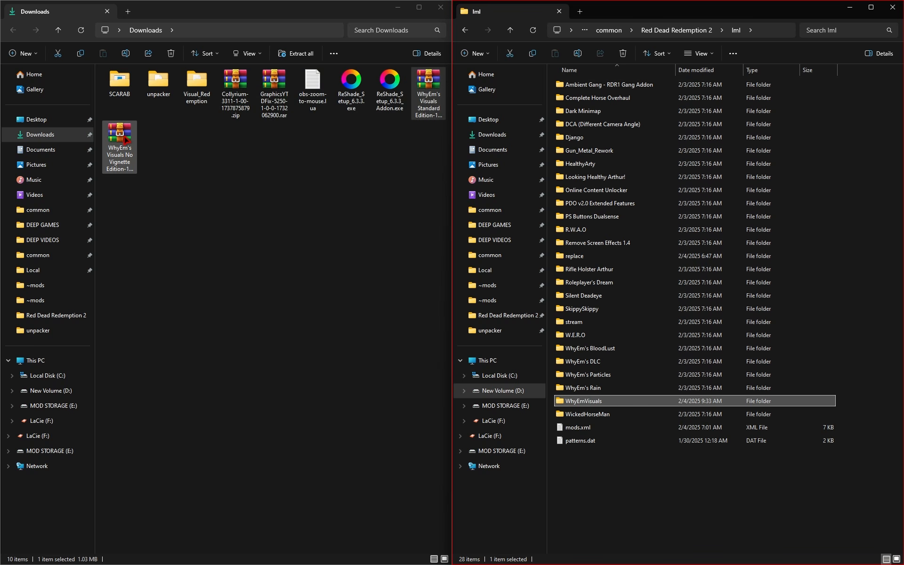
- Extract the WhyEmVisuals folder from the No Vignette Edition archive into lml and close the archive
{"action": "double_click", "coordinate": [126, 140]}
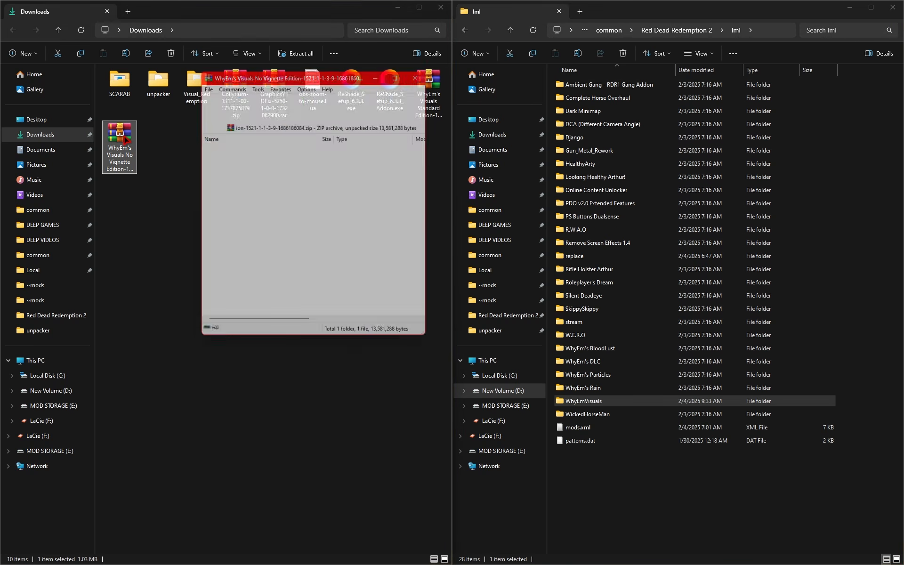
{"action": "left_click_drag", "start_coordinate": [253, 157], "coordinate": [626, 496]}
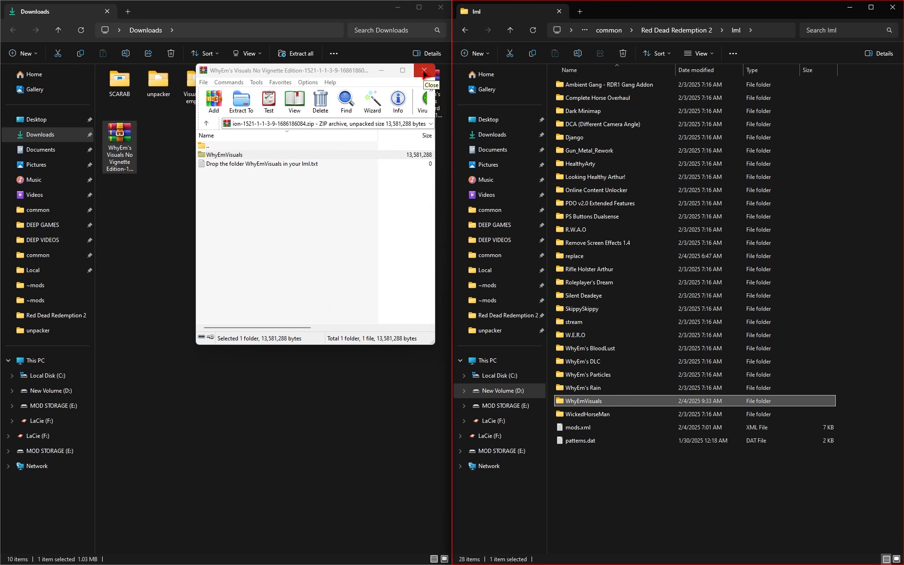
{"action": "left_click", "coordinate": [424, 70]}
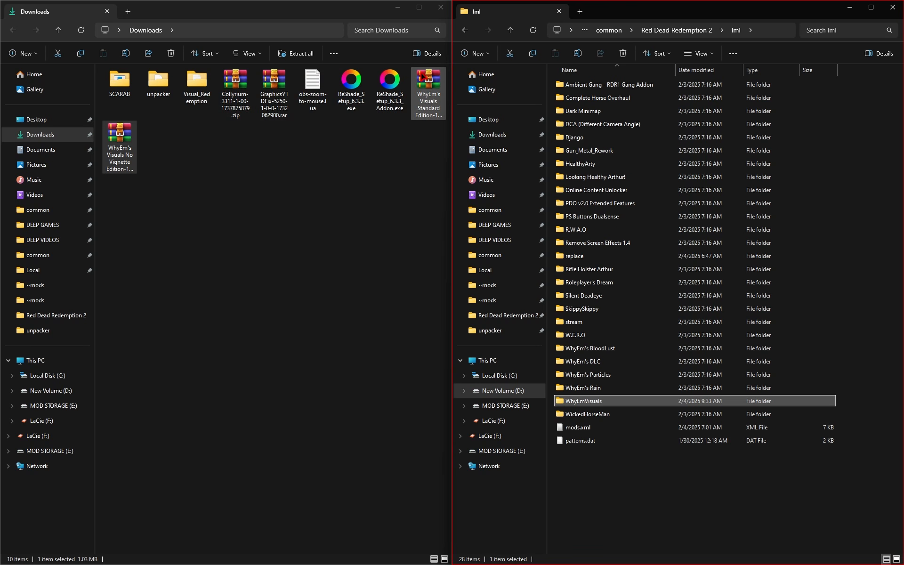
- Manually download the main VESTIGIA file from the VESTIGIA - A Graphical and Environmental Overhaul page on Nexus Mods
{"action": "scroll", "coordinate": [132, 247], "scroll_direction": "down", "scroll_amount": 2}
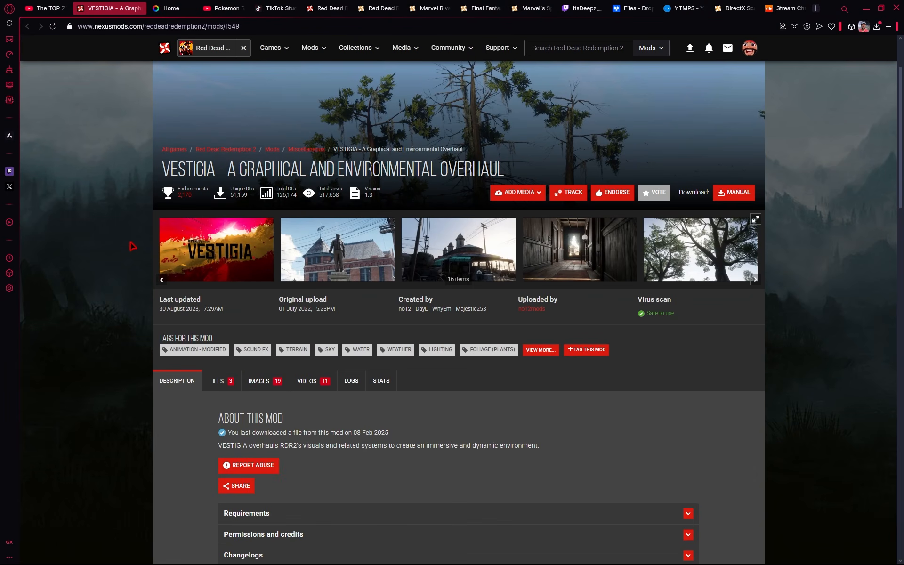
{"action": "scroll", "coordinate": [217, 339], "scroll_direction": "down", "scroll_amount": 1}
{"action": "left_click", "coordinate": [217, 337]}
{"action": "scroll", "coordinate": [216, 340], "scroll_direction": "down", "scroll_amount": 3}
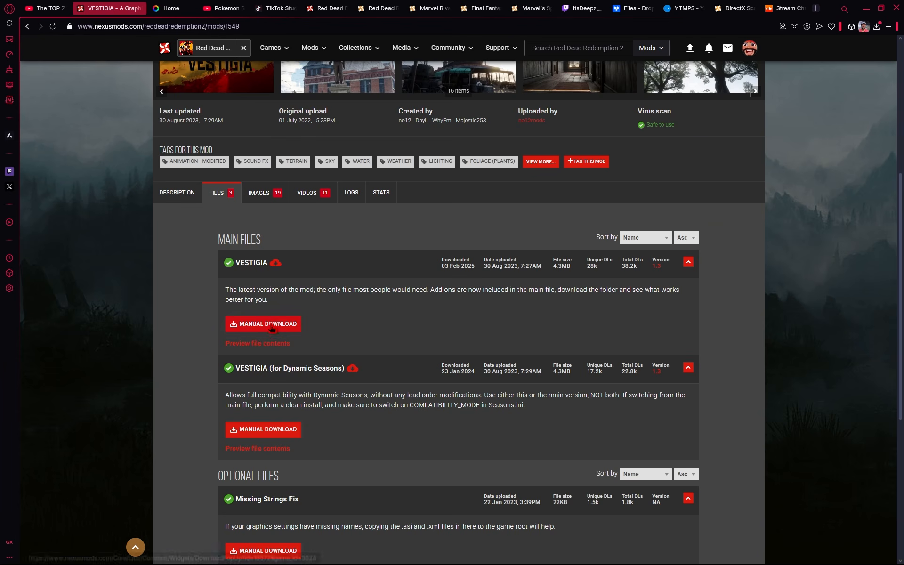
{"action": "left_click", "coordinate": [272, 324]}
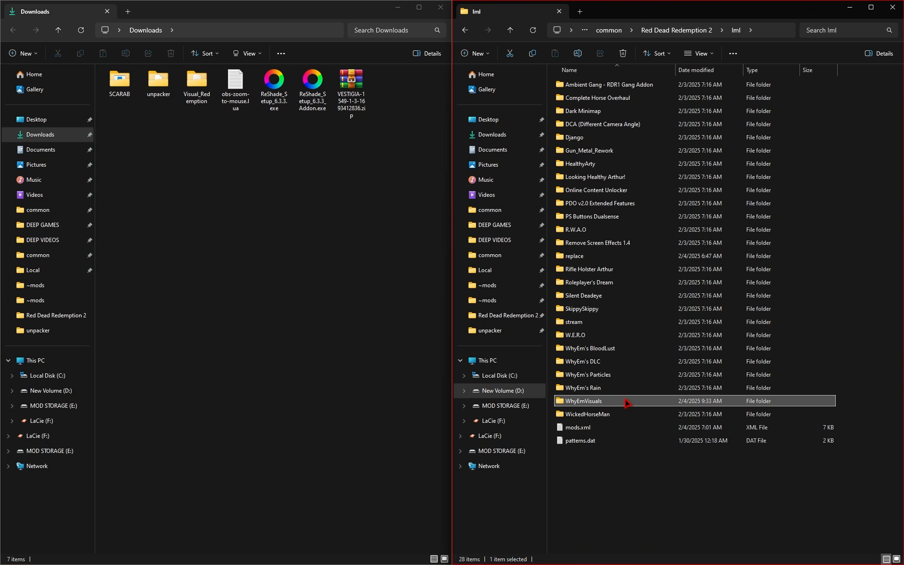
- Delete the WhyEmVisuals folder from lml and extract the VESTIGIA folder from the VESTIGIA archive in its place
{"action": "right_click", "coordinate": [627, 401]}
{"action": "left_click", "coordinate": [693, 411]}
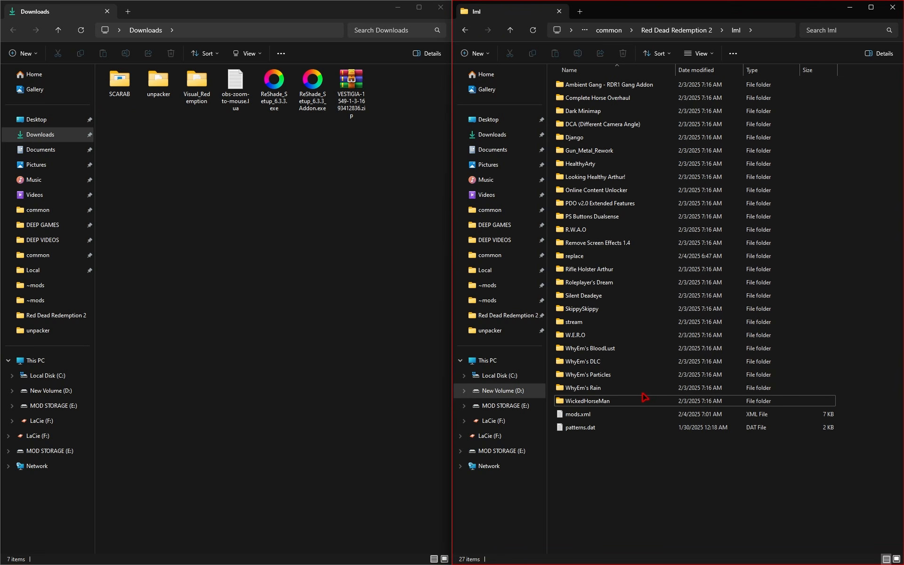
{"action": "left_click", "coordinate": [364, 81]}
{"action": "double_click", "coordinate": [364, 81]}
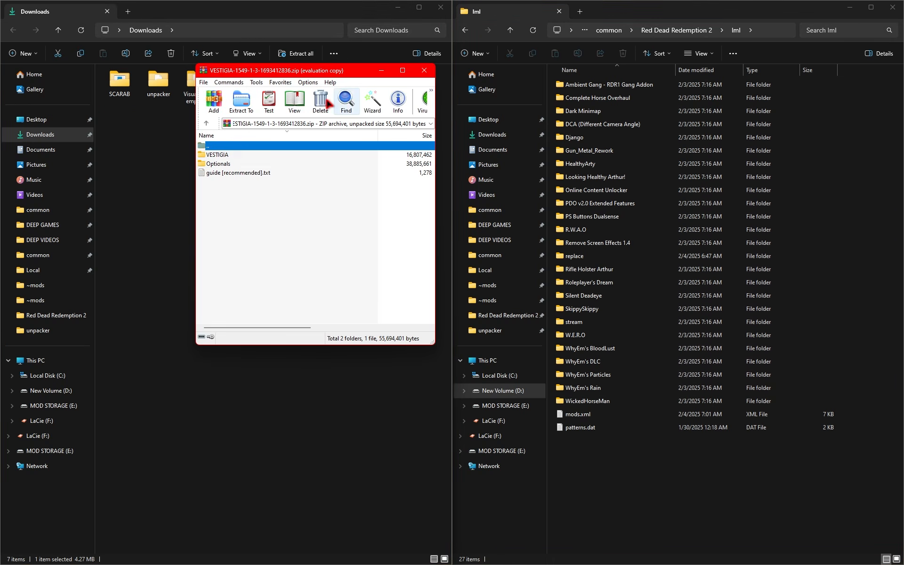
{"action": "left_click_drag", "start_coordinate": [277, 156], "coordinate": [641, 488]}
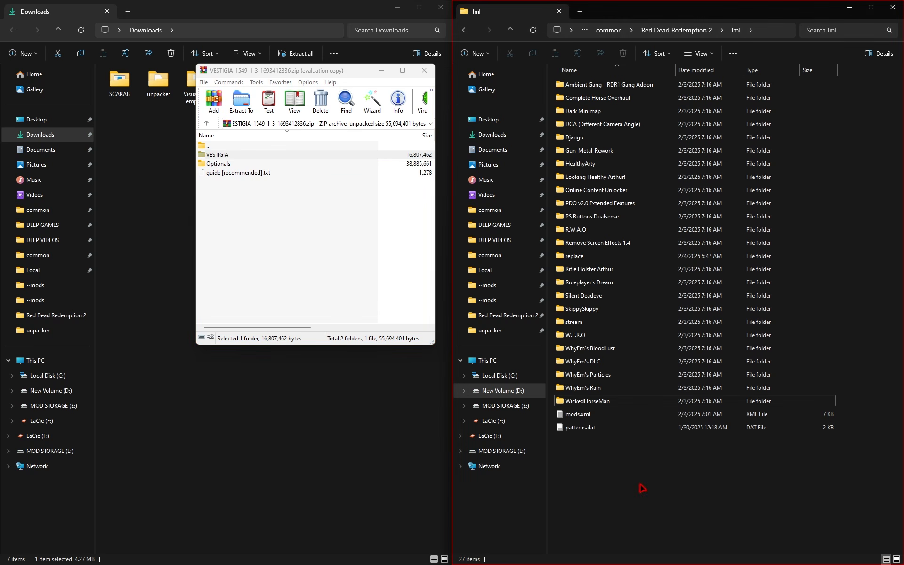
- Extract the precip folder from the archive's 2 - Stylized precipitation option into lml's VESTIGIA folder, replacing the existing files
{"action": "double_click", "coordinate": [239, 164]}
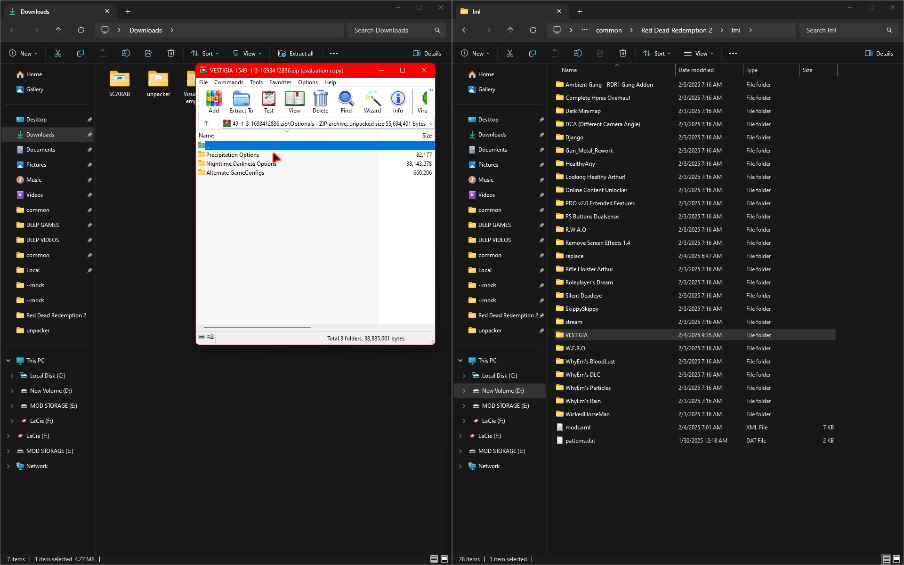
{"action": "double_click", "coordinate": [274, 154]}
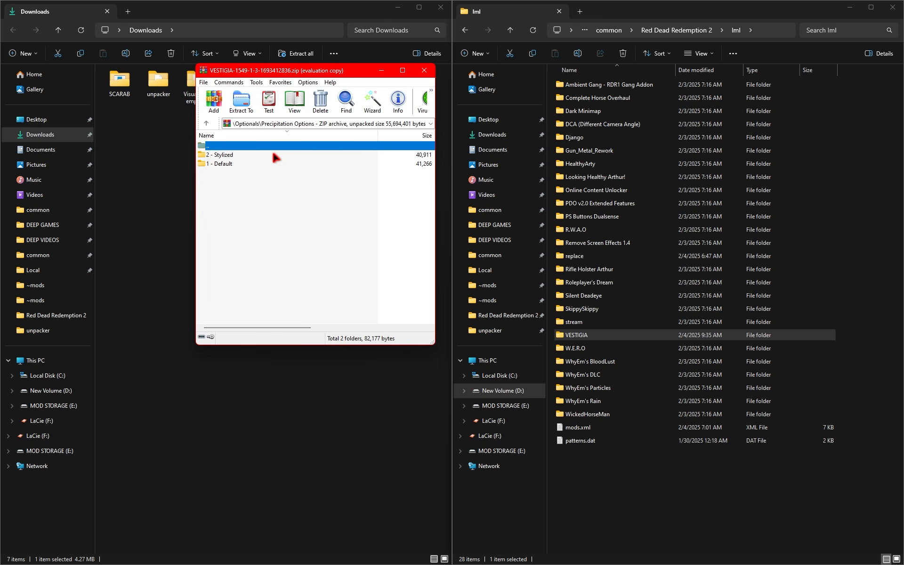
{"action": "double_click", "coordinate": [240, 156]}
{"action": "key", "text": "Down"}
{"action": "key", "text": "Down"}
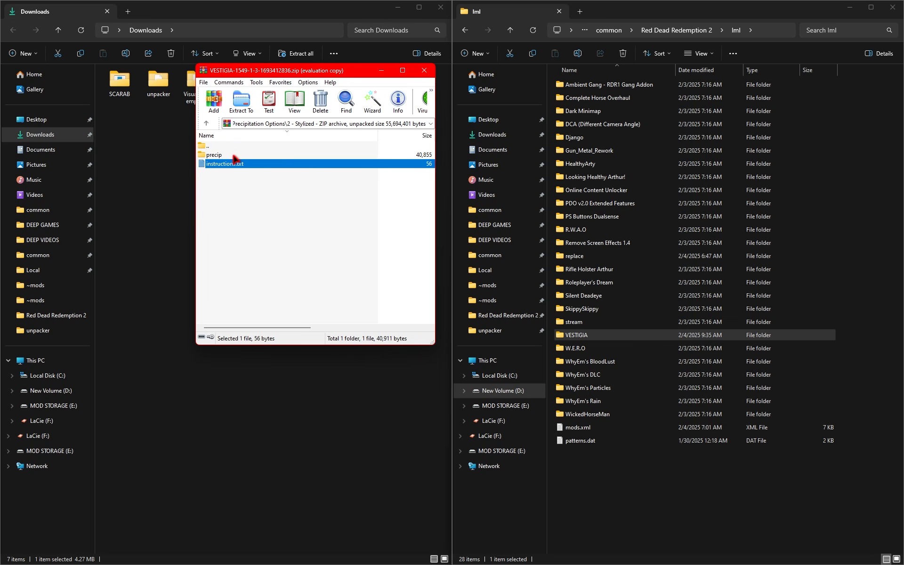
{"action": "left_click", "coordinate": [235, 156]}
{"action": "left_click_drag", "start_coordinate": [235, 159], "coordinate": [618, 338]}
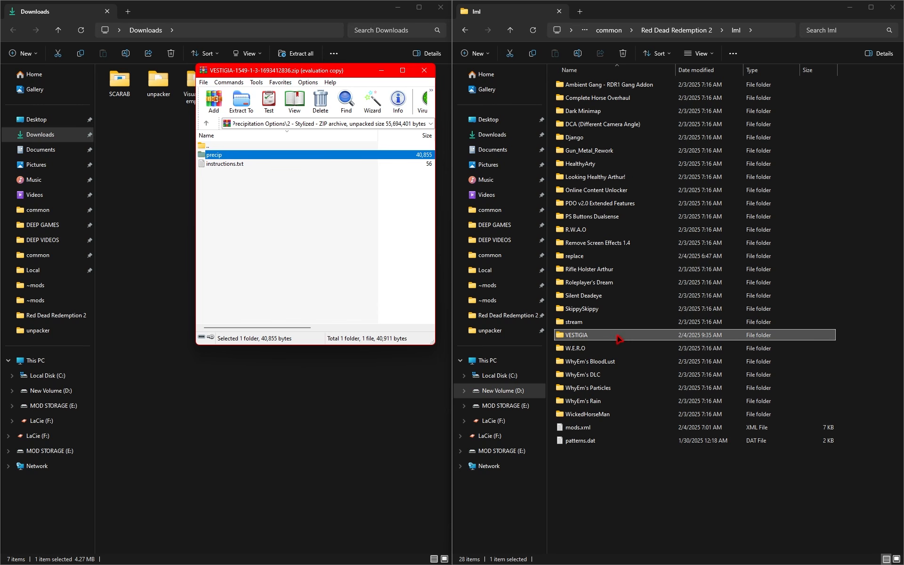
{"action": "double_click", "coordinate": [616, 335]}
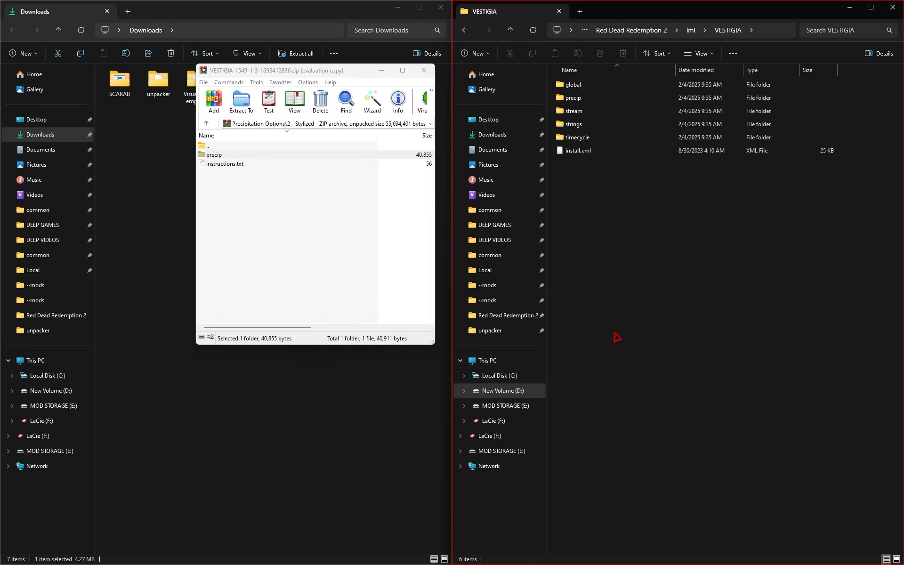
{"action": "left_click", "coordinate": [592, 99]}
{"action": "left_click", "coordinate": [245, 157]}
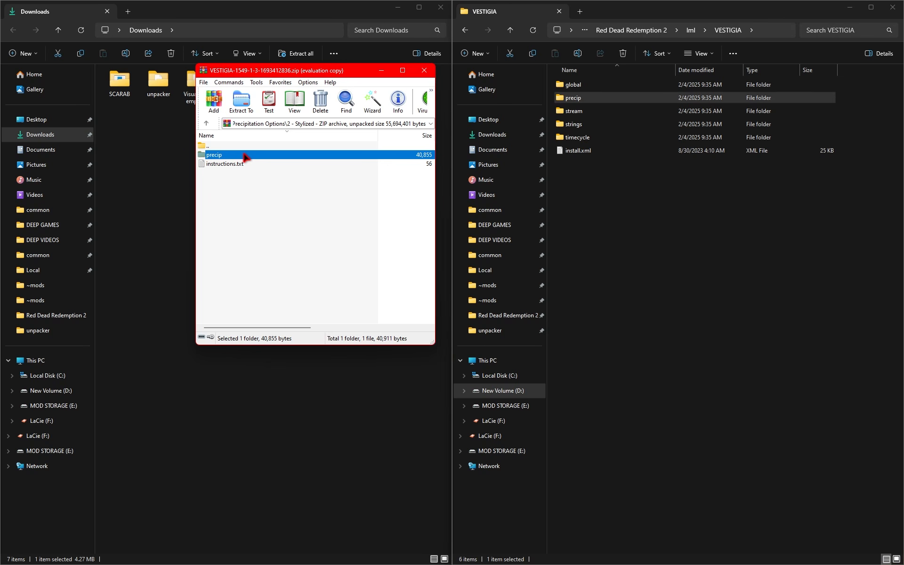
{"action": "left_click_drag", "start_coordinate": [633, 238], "coordinate": [632, 238]}
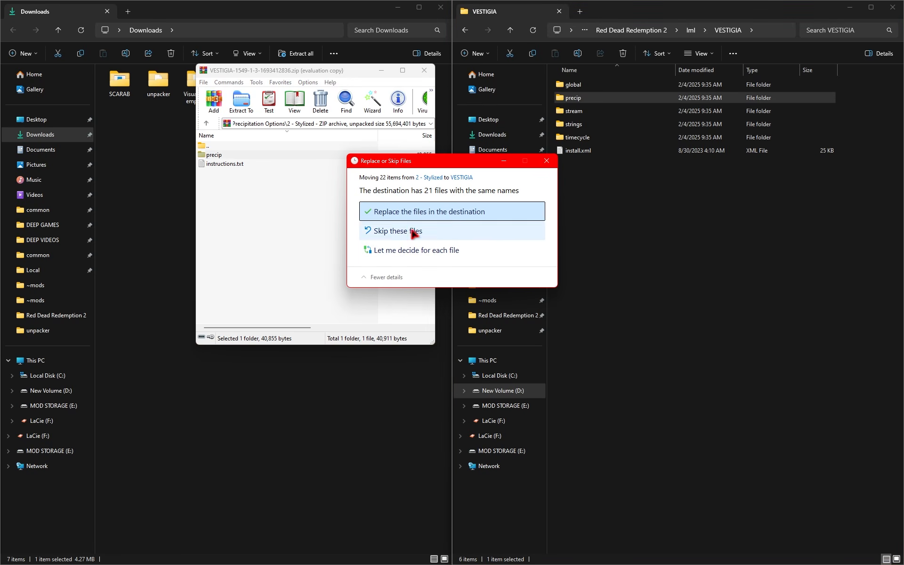
{"action": "left_click", "coordinate": [412, 210]}
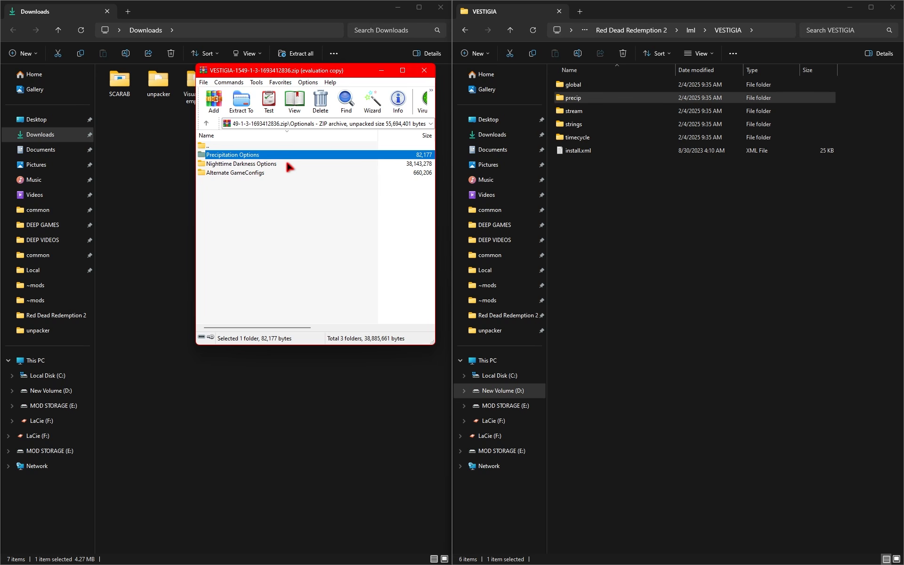
- Extract the timecycle folder from the 3 - Very Dark nighttime option into the VESTIGIA folder, replacing existing files, and return to lml
{"action": "double_click", "coordinate": [286, 162]}
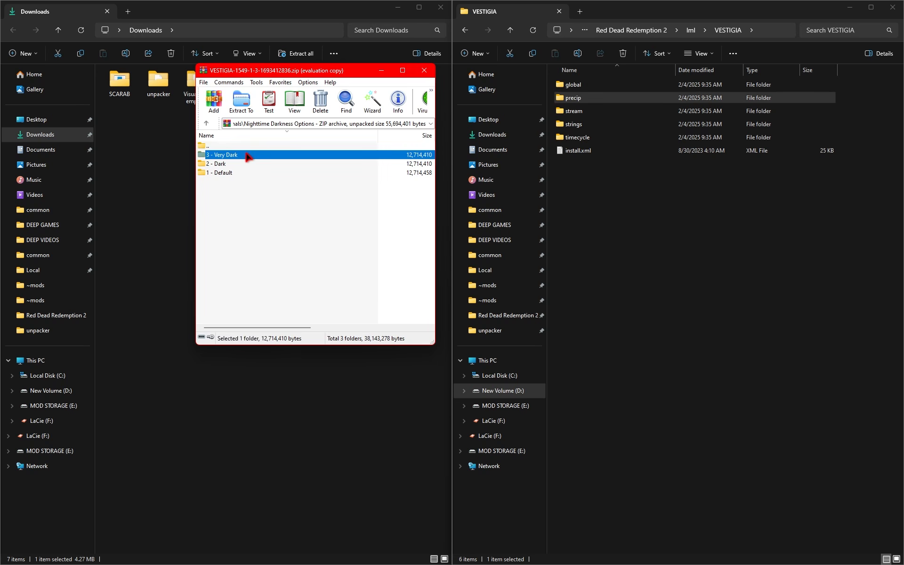
{"action": "double_click", "coordinate": [250, 155]}
{"action": "left_click", "coordinate": [255, 156]}
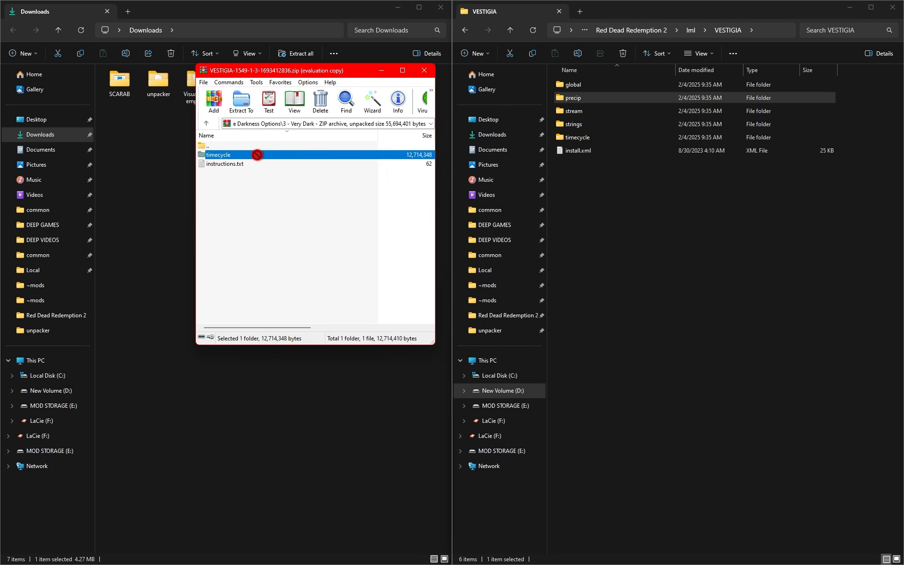
{"action": "left_click_drag", "start_coordinate": [257, 154], "coordinate": [636, 213]}
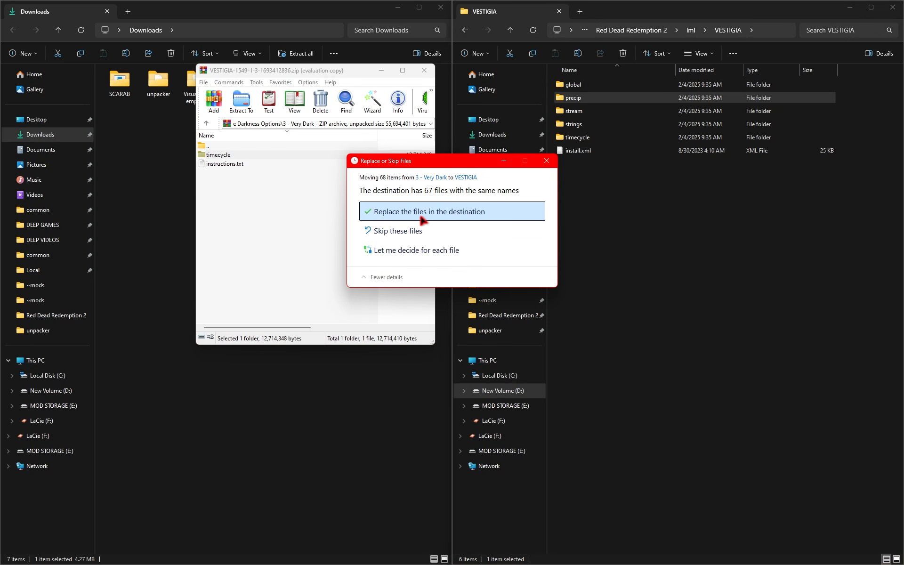
{"action": "left_click", "coordinate": [491, 214]}
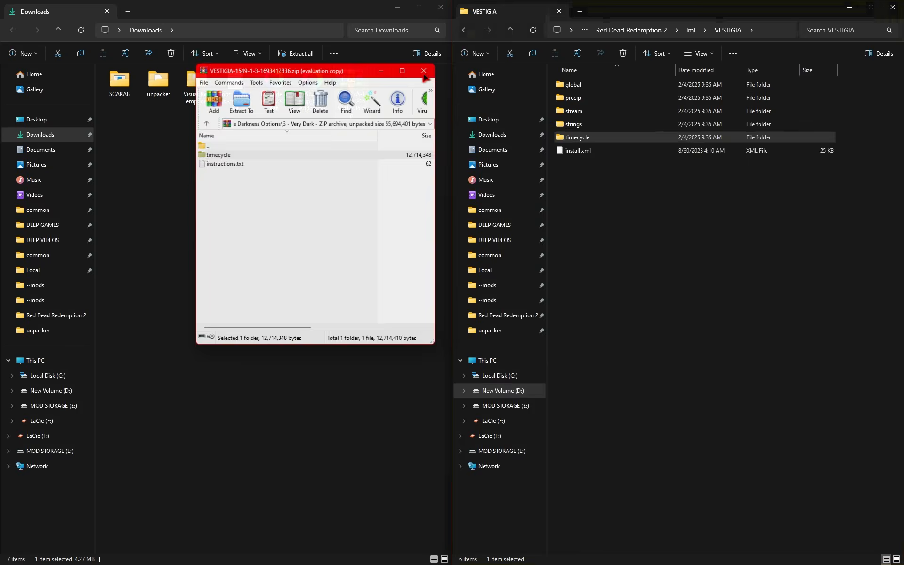
{"action": "left_click", "coordinate": [470, 30]}
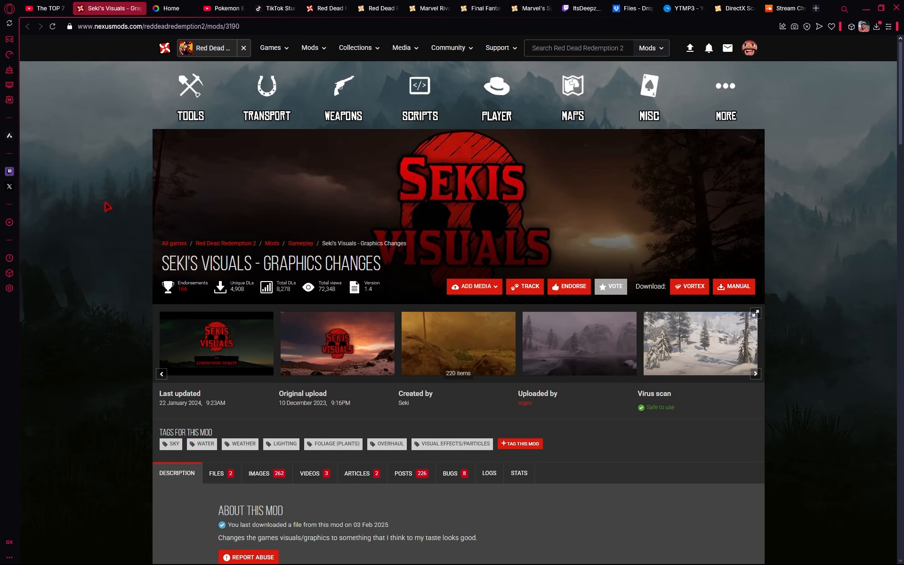
- Download the Seki's Visuals 1.4 file from the Seki's Visuals - Graphics Changes page on Nexus Mods
{"action": "scroll", "coordinate": [107, 206], "scroll_direction": "down", "scroll_amount": 4}
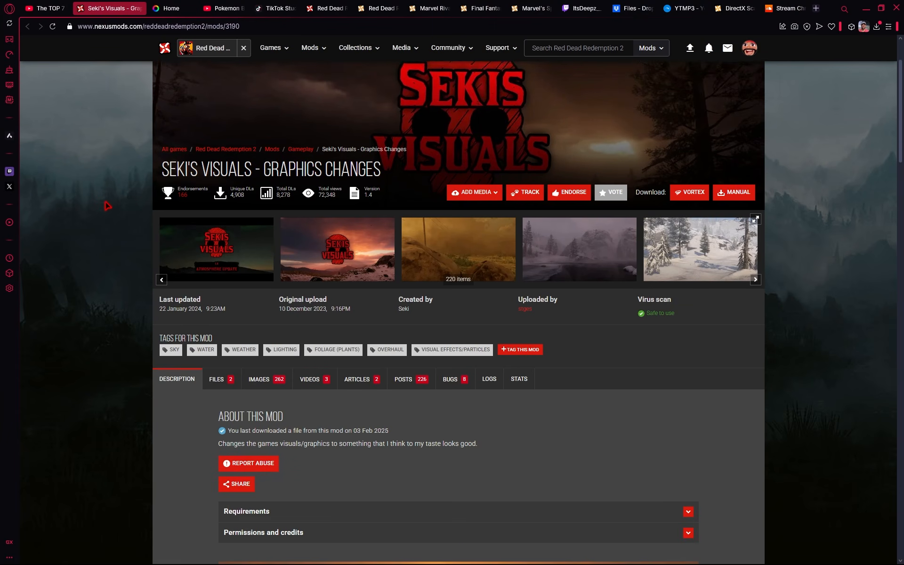
{"action": "left_click", "coordinate": [219, 287]}
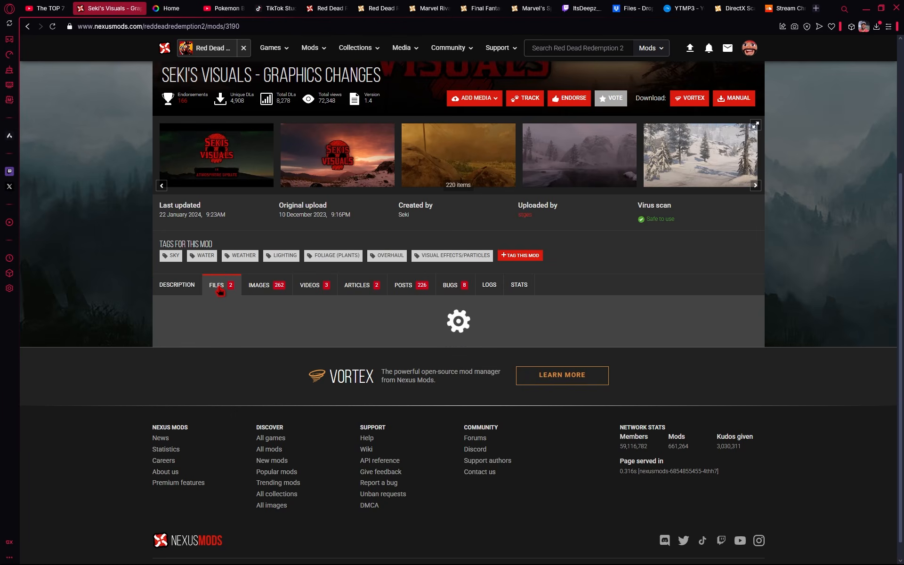
{"action": "left_click", "coordinate": [371, 285]}
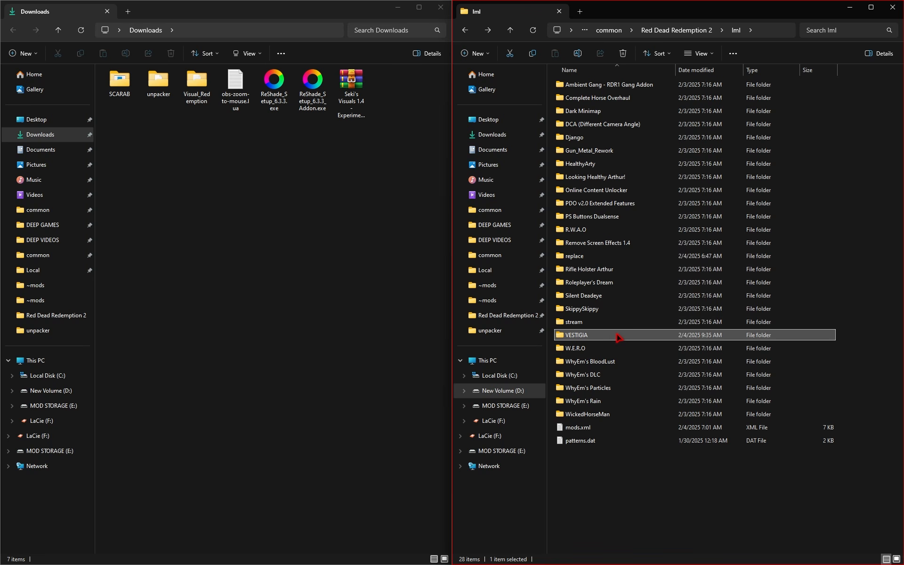
- Delete the VESTIGIA folder from lml and extract the SEKI folder from the Seki's Visuals 1.4 archive in its place
{"action": "right_click", "coordinate": [618, 337]}
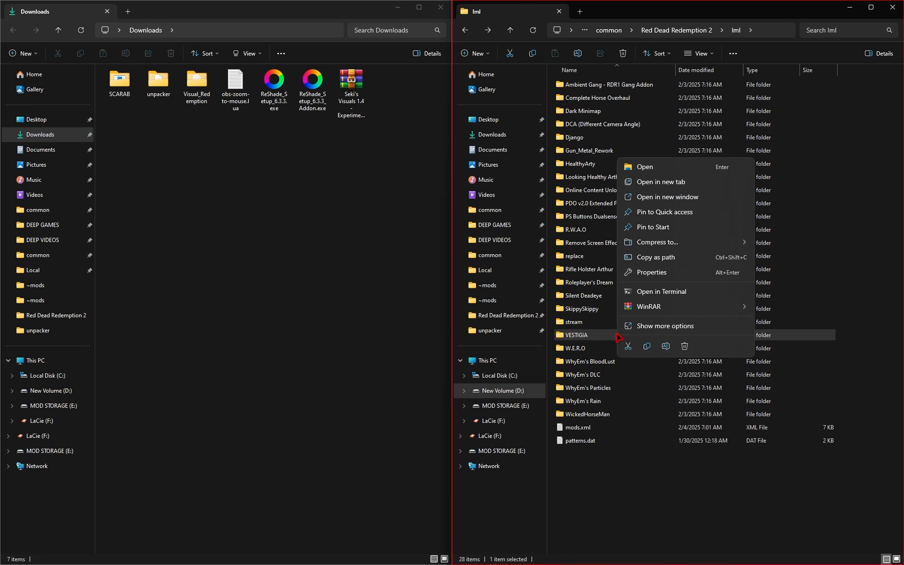
{"action": "left_click", "coordinate": [686, 351]}
{"action": "double_click", "coordinate": [350, 94]}
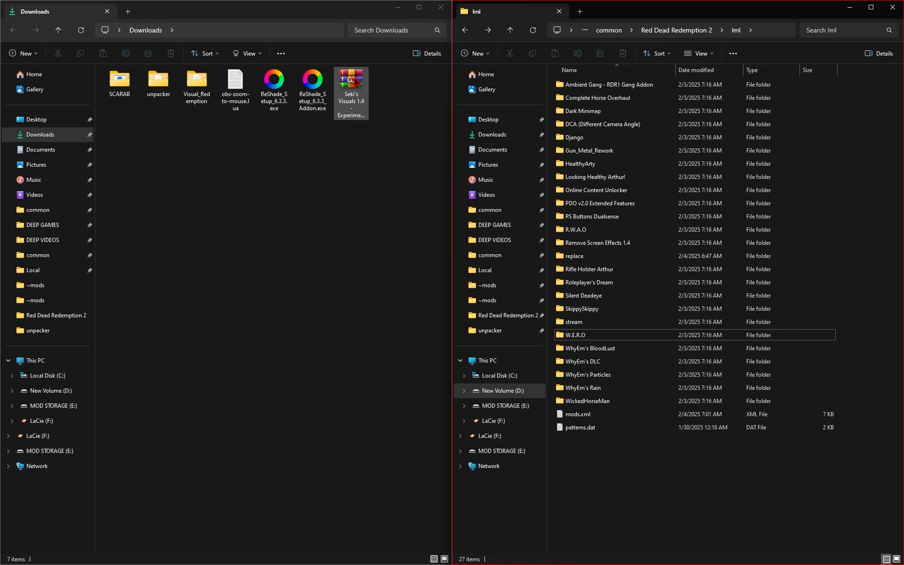
{"action": "left_click", "coordinate": [269, 155]}
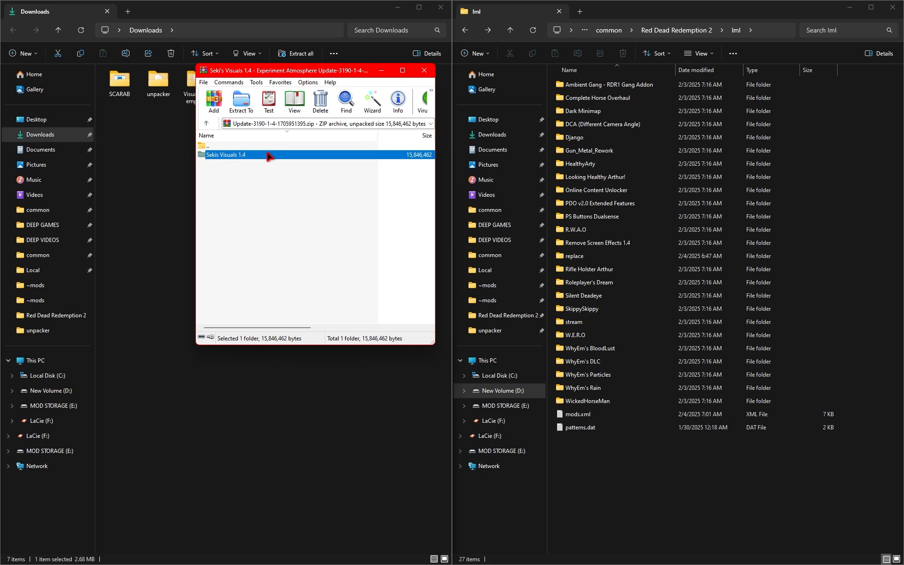
{"action": "double_click", "coordinate": [269, 156]}
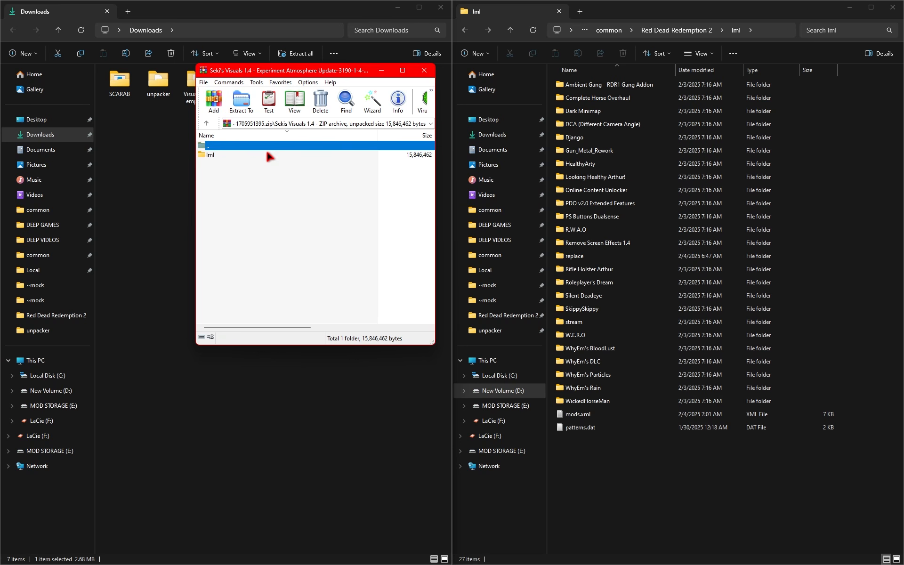
{"action": "double_click", "coordinate": [226, 155]}
{"action": "left_click", "coordinate": [258, 154]}
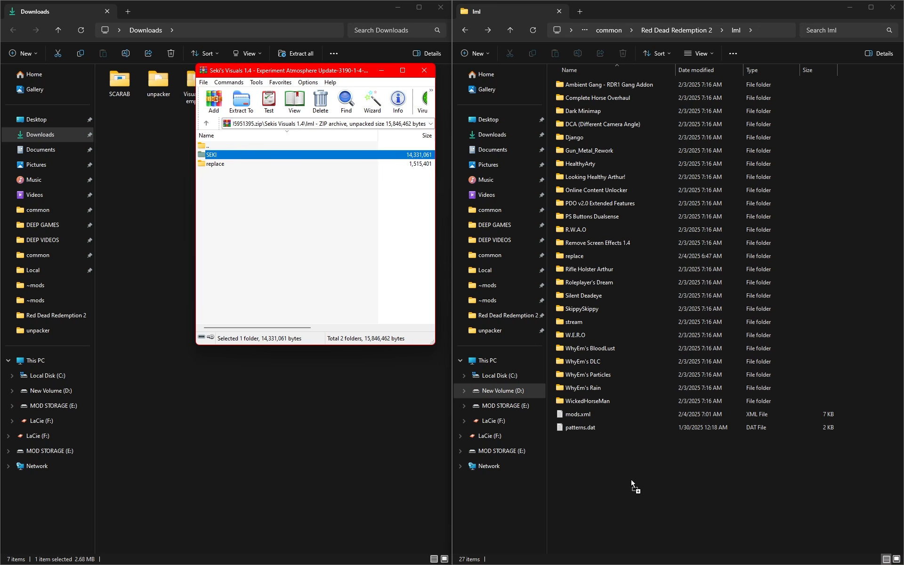
{"action": "left_click_drag", "start_coordinate": [633, 485], "coordinate": [634, 483]}
- Inspect the replace folder in the Seki's Visuals archive down to skydome.ytd, extract replace into lml, and close the archive
{"action": "left_click", "coordinate": [261, 170]}
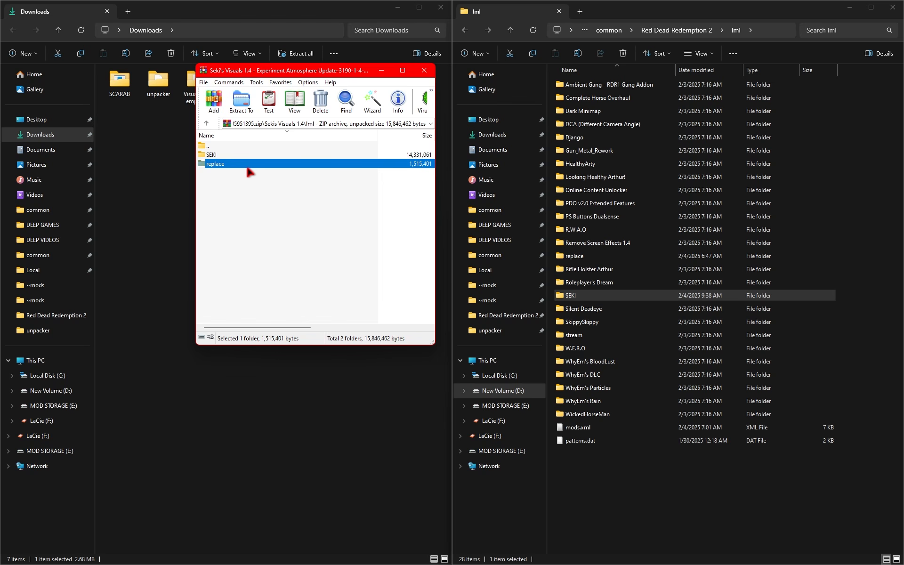
{"action": "double_click", "coordinate": [249, 163]}
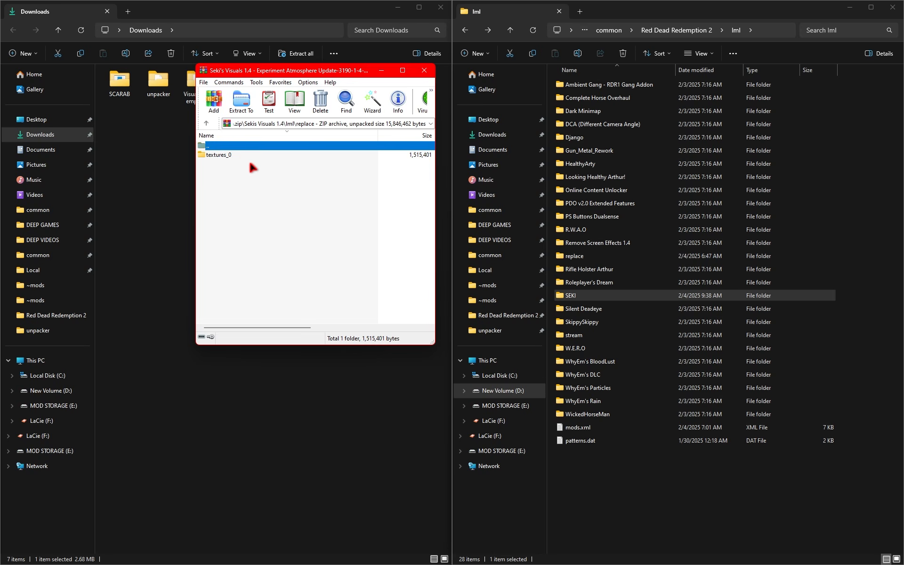
{"action": "double_click", "coordinate": [252, 156]}
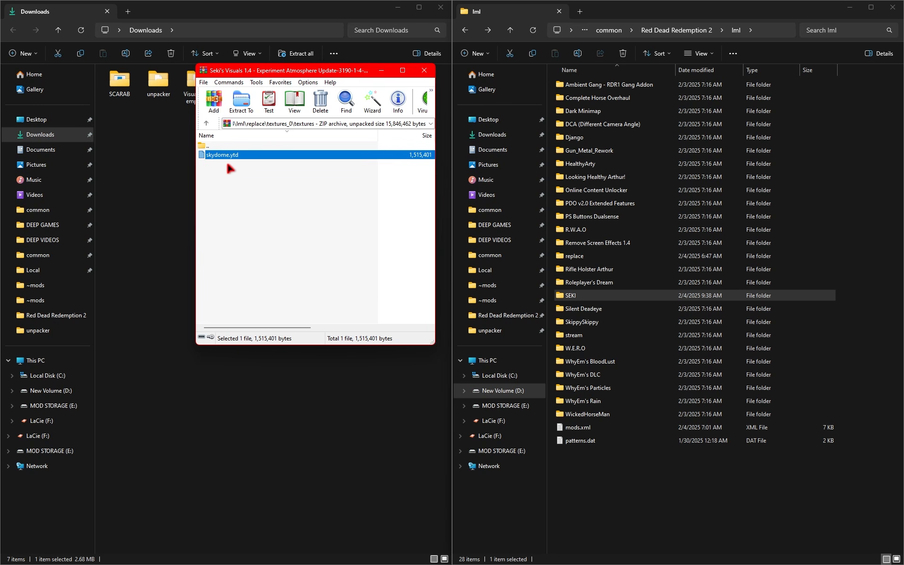
{"action": "double_click", "coordinate": [215, 147]}
{"action": "double_click", "coordinate": [215, 147]}
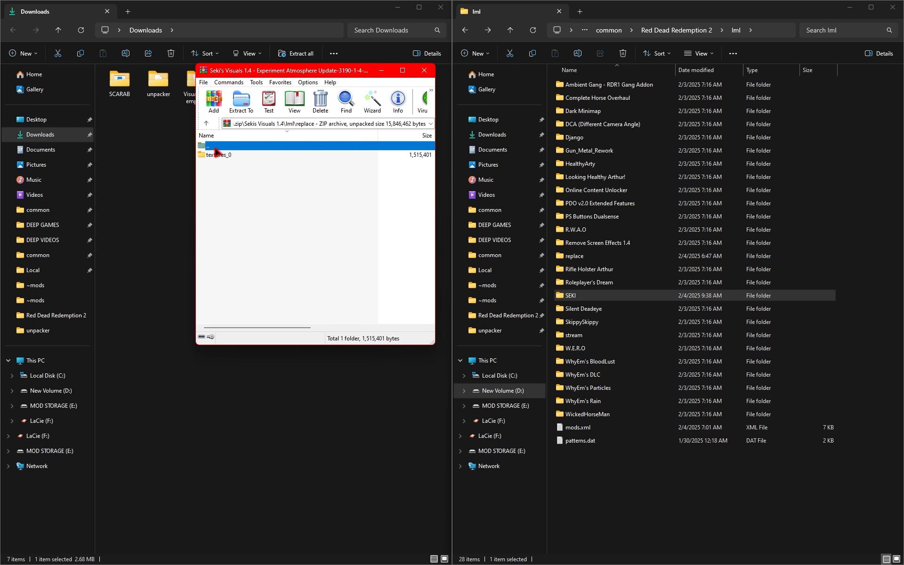
{"action": "double_click", "coordinate": [215, 147]}
{"action": "left_click_drag", "start_coordinate": [248, 164], "coordinate": [653, 482]}
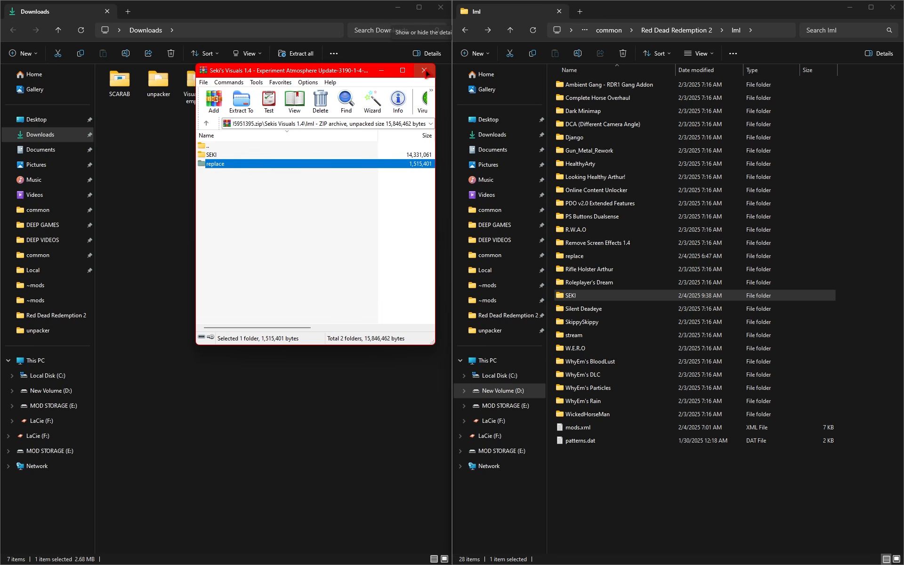
{"action": "left_click", "coordinate": [425, 71]}
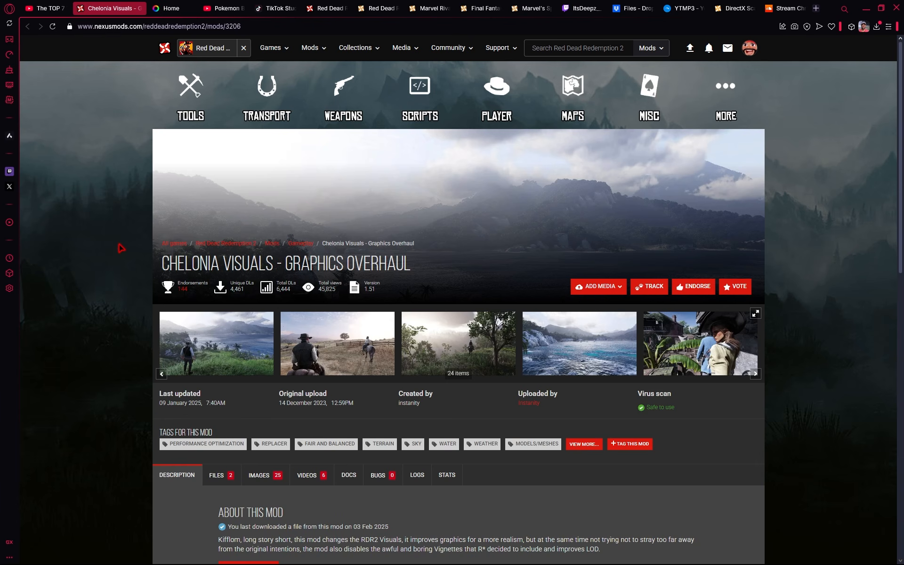
- Download the Chelonia v1.51 file from the Chelonia Visuals - Graphics Overhaul page on Nexus Mods
{"action": "scroll", "coordinate": [121, 248], "scroll_direction": "down", "scroll_amount": 2}
{"action": "scroll", "coordinate": [121, 247], "scroll_direction": "down", "scroll_amount": 2}
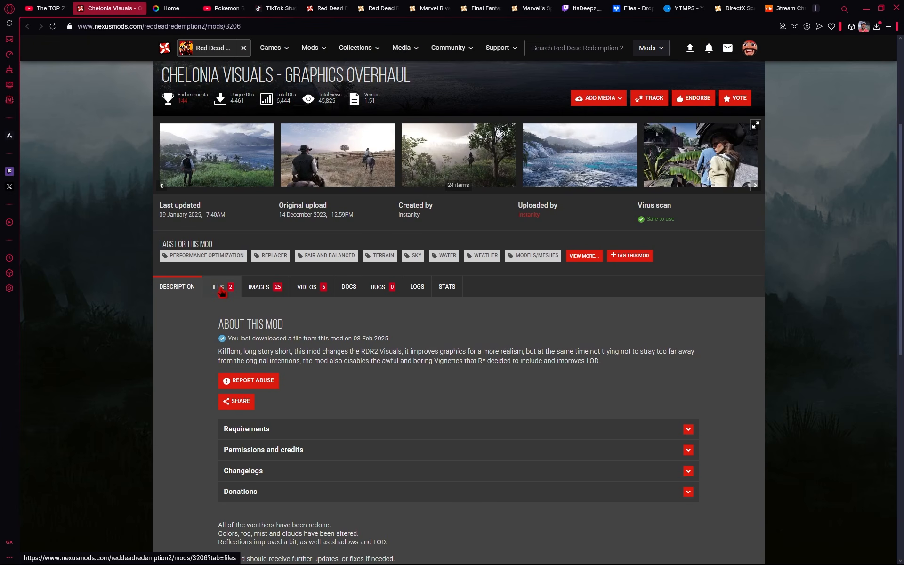
{"action": "left_click", "coordinate": [217, 285]}
{"action": "scroll", "coordinate": [360, 256], "scroll_direction": "down", "scroll_amount": 3}
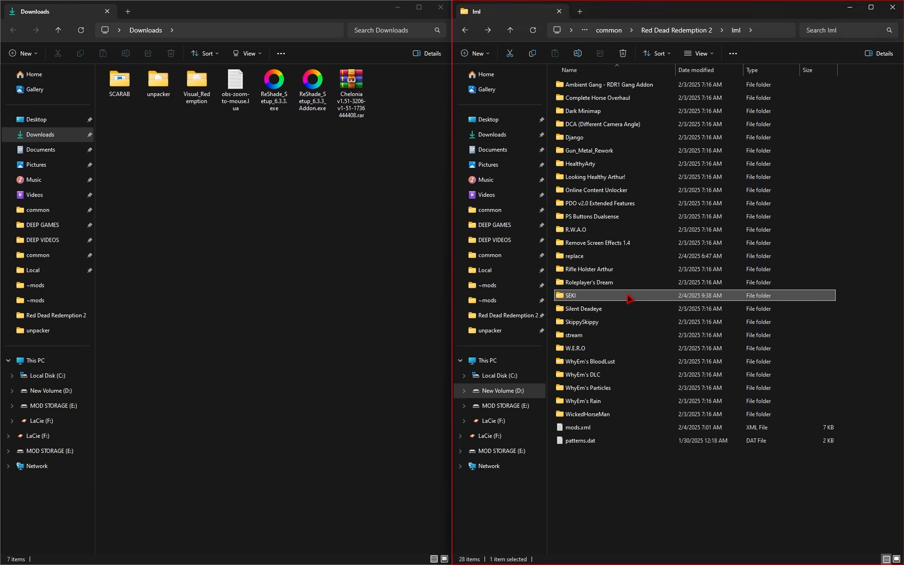
- Delete the SEKI folder from lml and extract the Chelonia Visuals folder from the Chelonia v1.51 archive in its place
{"action": "right_click", "coordinate": [648, 297]}
{"action": "left_click", "coordinate": [695, 308]}
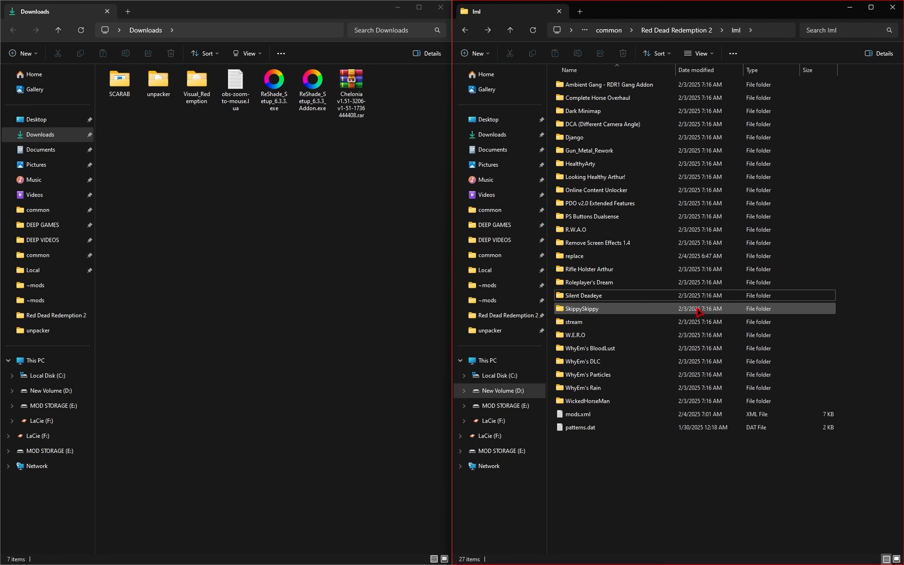
{"action": "left_click", "coordinate": [352, 84]}
{"action": "double_click", "coordinate": [351, 83]}
{"action": "left_click", "coordinate": [260, 155]}
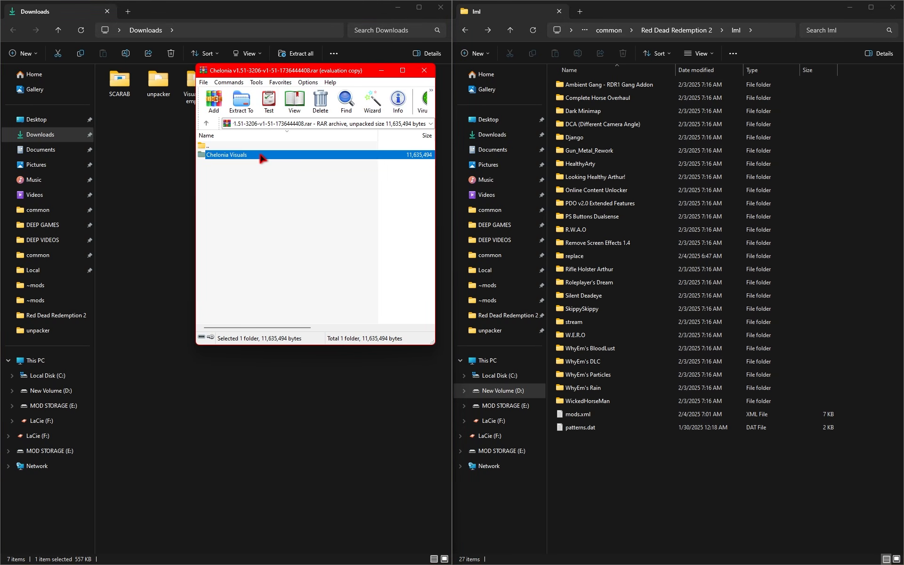
{"action": "left_click_drag", "start_coordinate": [260, 155], "coordinate": [717, 491]}
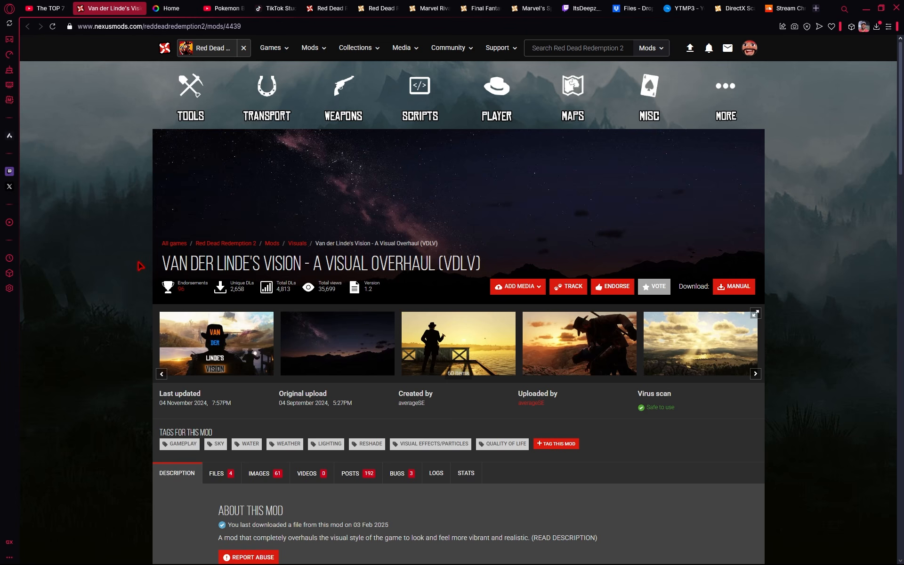
- Download the main version of Van der Linde's Vision - A Visual Overhaul (VDLV) from its Nexus Mods page
{"action": "scroll", "coordinate": [140, 266], "scroll_direction": "down", "scroll_amount": 5}
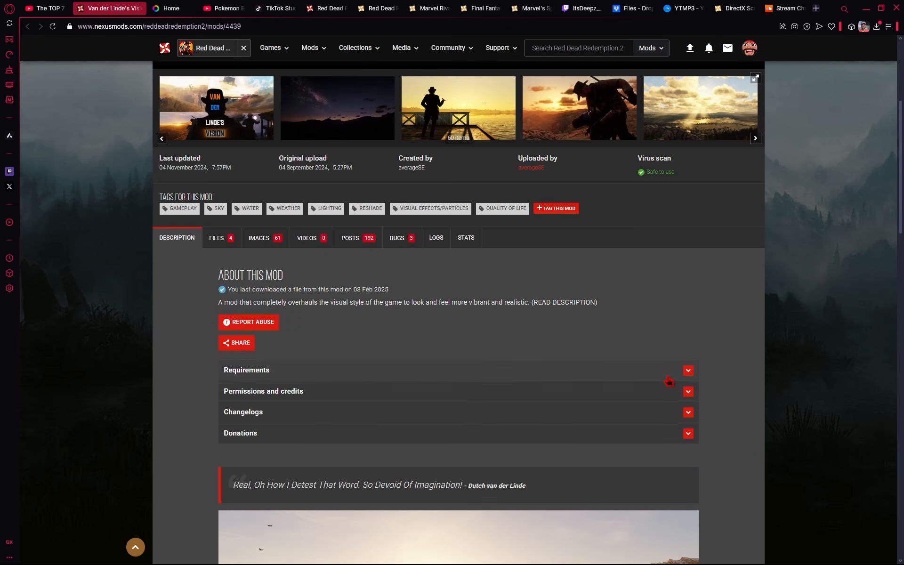
{"action": "left_click", "coordinate": [221, 231]}
{"action": "scroll", "coordinate": [292, 254], "scroll_direction": "down", "scroll_amount": 3}
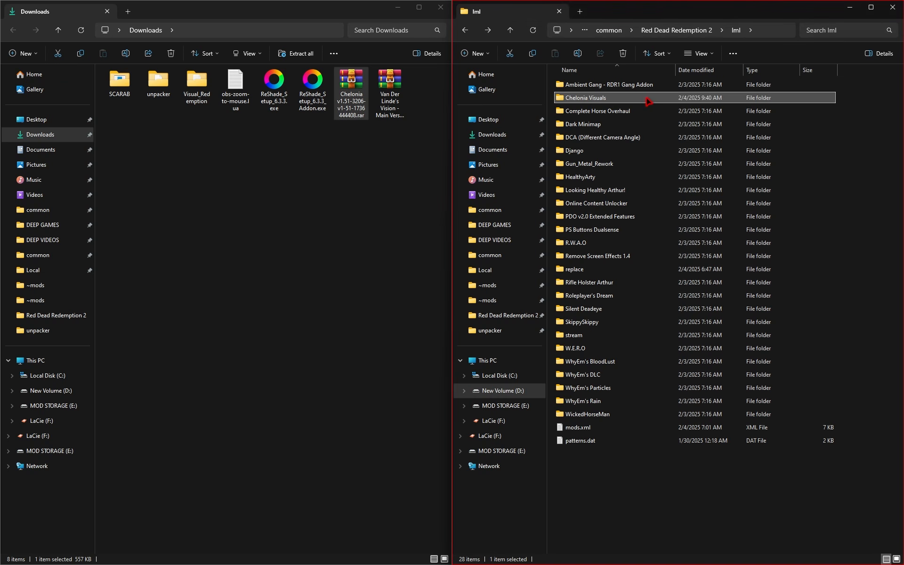
- Delete the Chelonia Visuals folder from lml and extract the VDLV folder from the Van Der Linde's Vision archive in its place
{"action": "right_click", "coordinate": [648, 101]}
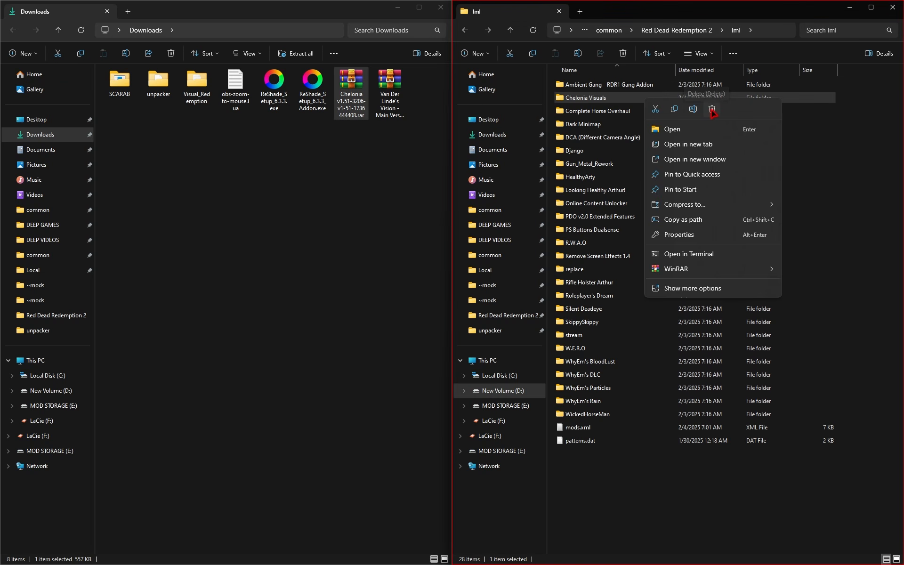
{"action": "left_click", "coordinate": [710, 121]}
{"action": "double_click", "coordinate": [391, 82]}
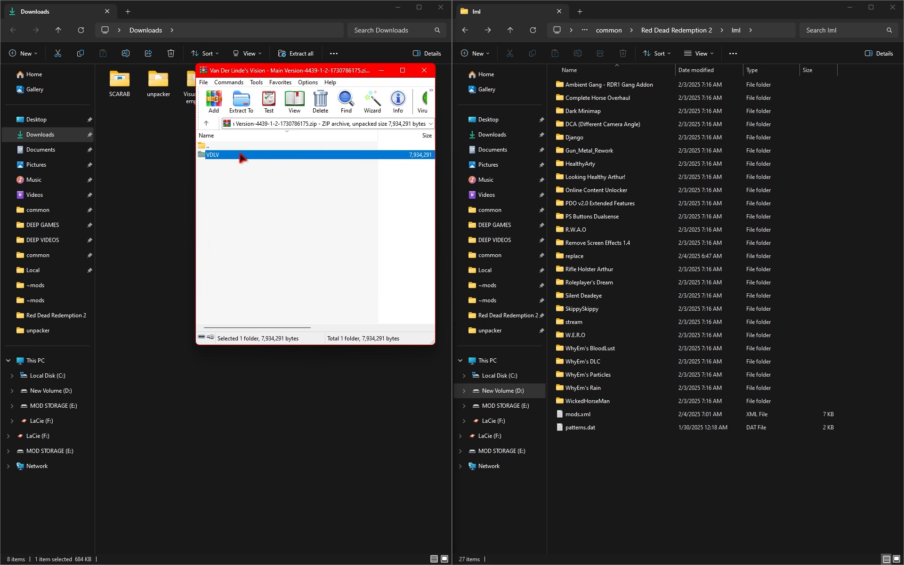
{"action": "left_click_drag", "start_coordinate": [250, 157], "coordinate": [668, 494]}
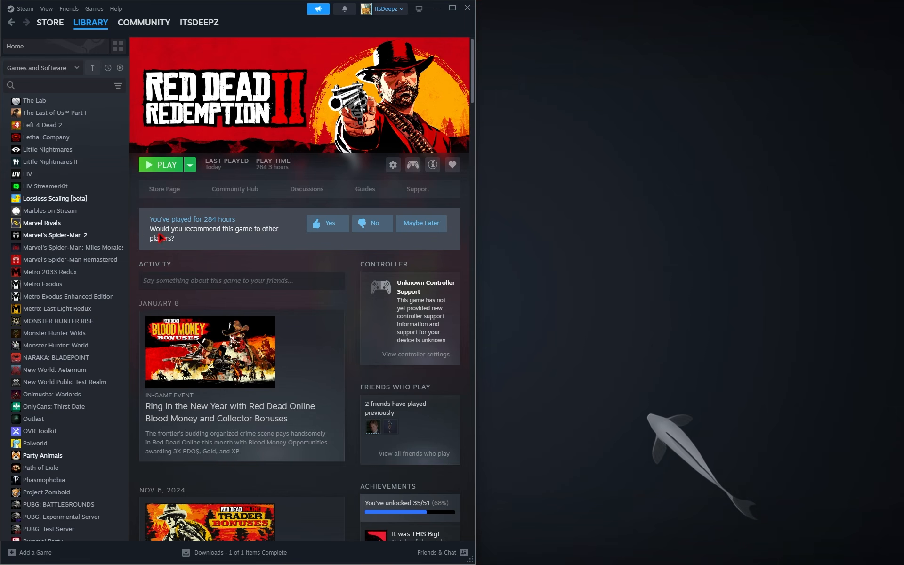
- Launch Lossless Scaling from the Steam library, maximize its window, and select Red Dead Redemption 2 in the library
{"action": "left_click", "coordinate": [105, 199]}
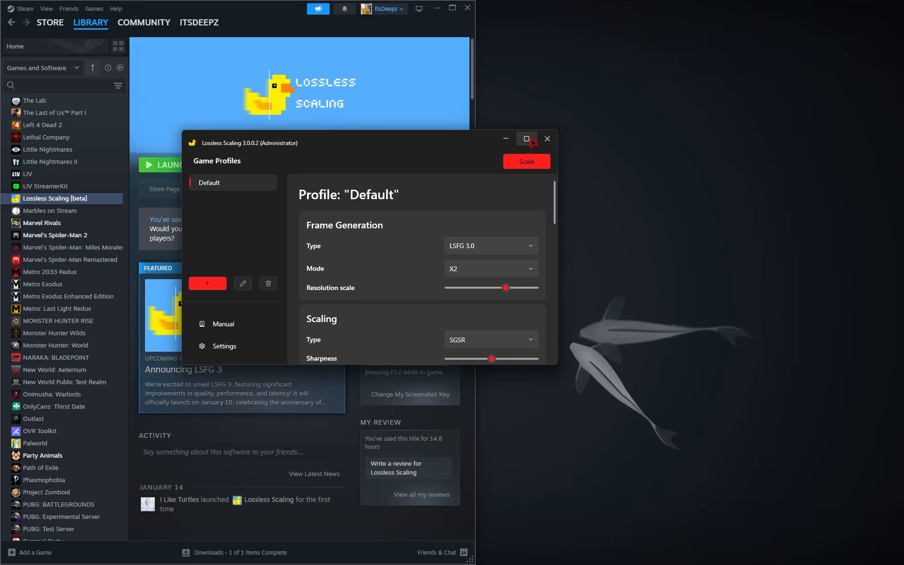
{"action": "left_click", "coordinate": [530, 140]}
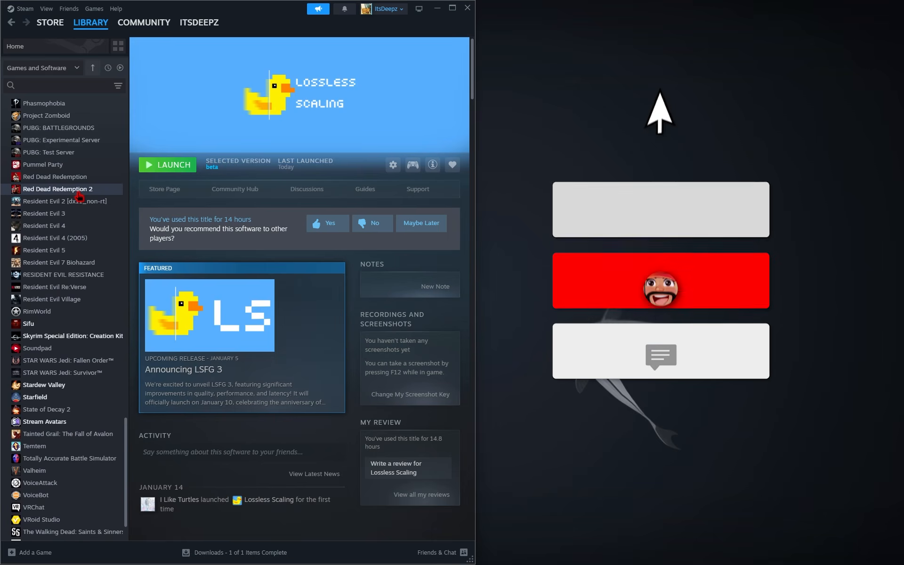
{"action": "left_click", "coordinate": [78, 191]}
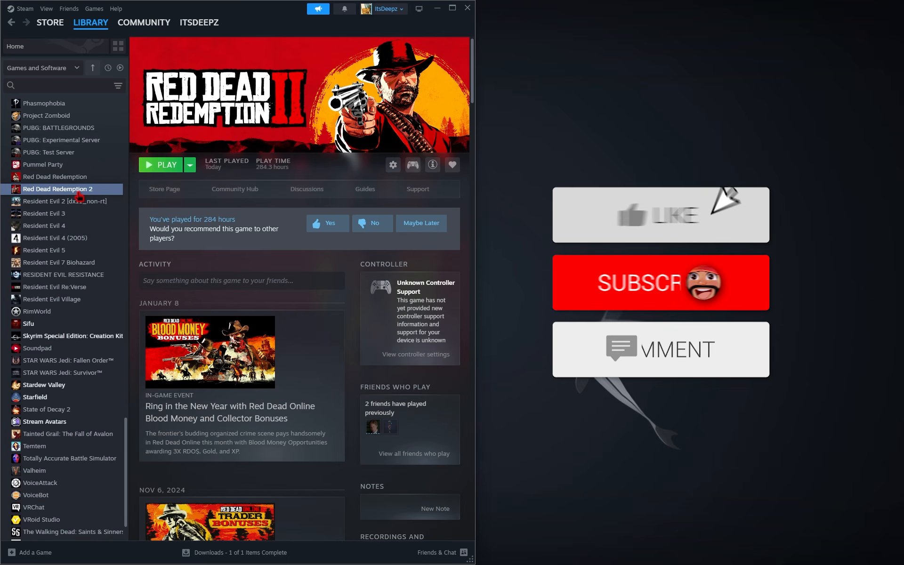